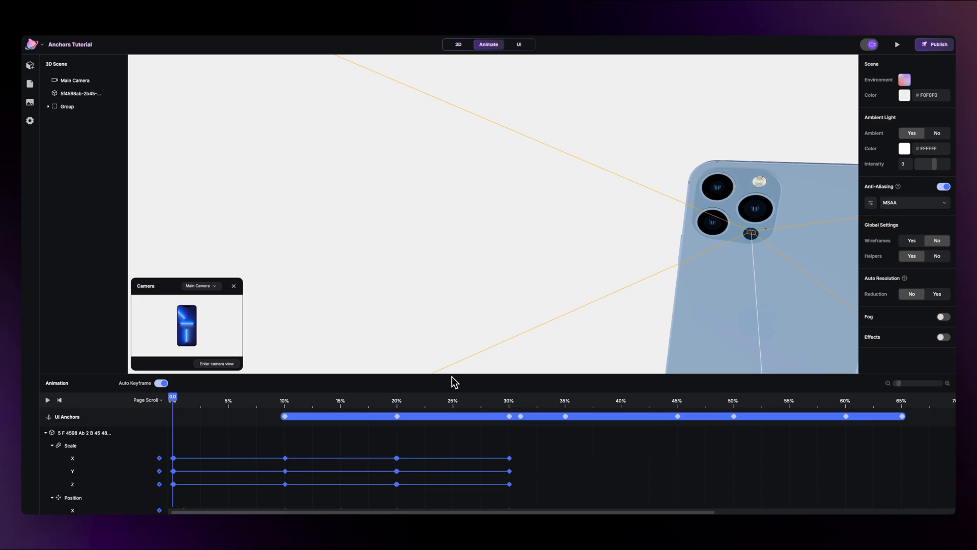
- Enlarge the animation timeline area and enter the Main Camera view
left_click_drag(452, 374, 455, 334)
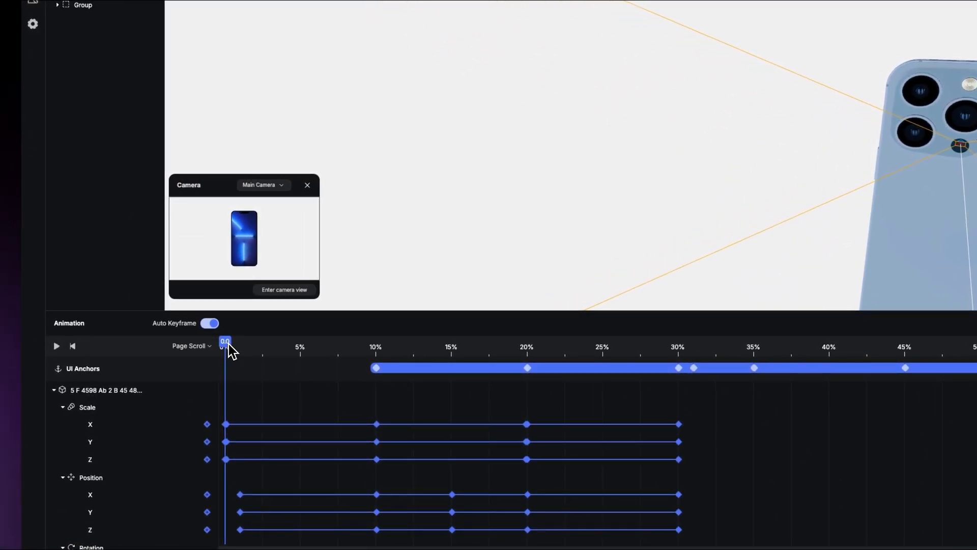
left_click(280, 289)
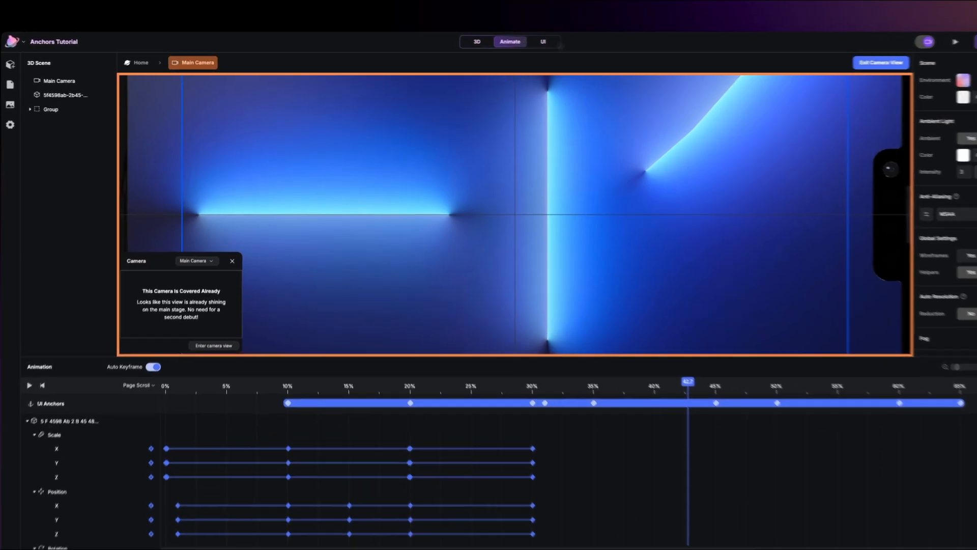
- Preview the UI page, scroll through the phone animation from the opening to the price section, and exit the preview
left_click(522, 45)
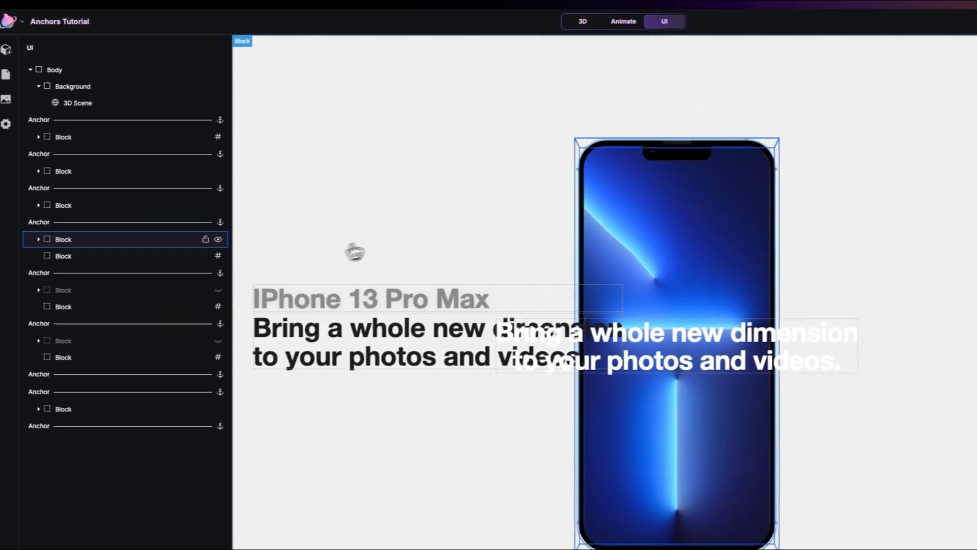
left_click(874, 34)
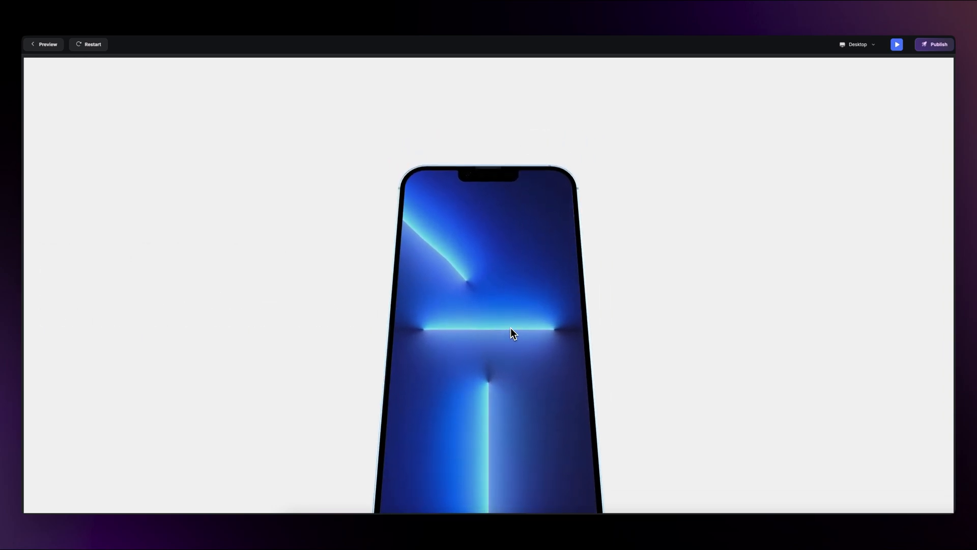
scroll(505, 335, "down", 2)
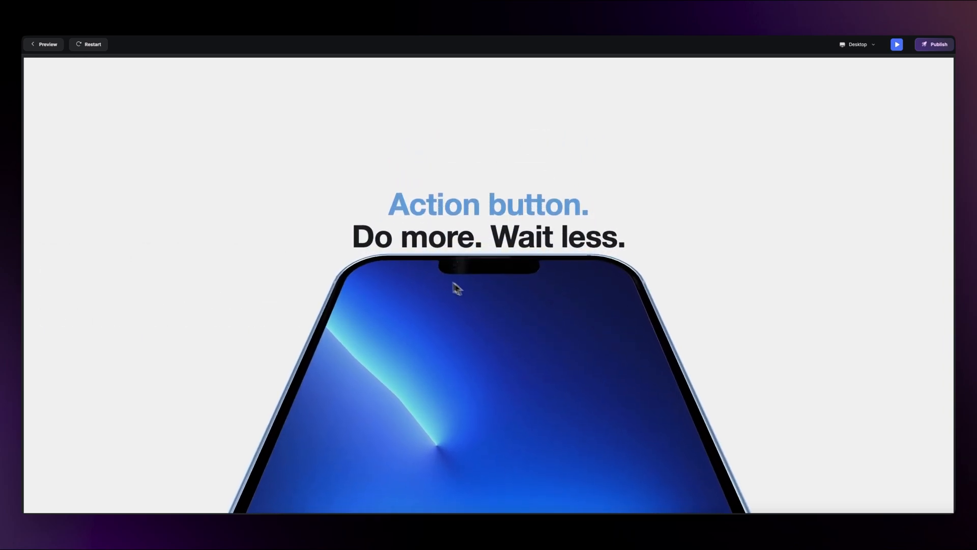
scroll(538, 245, "down", 3)
scroll(539, 267, "down", 10)
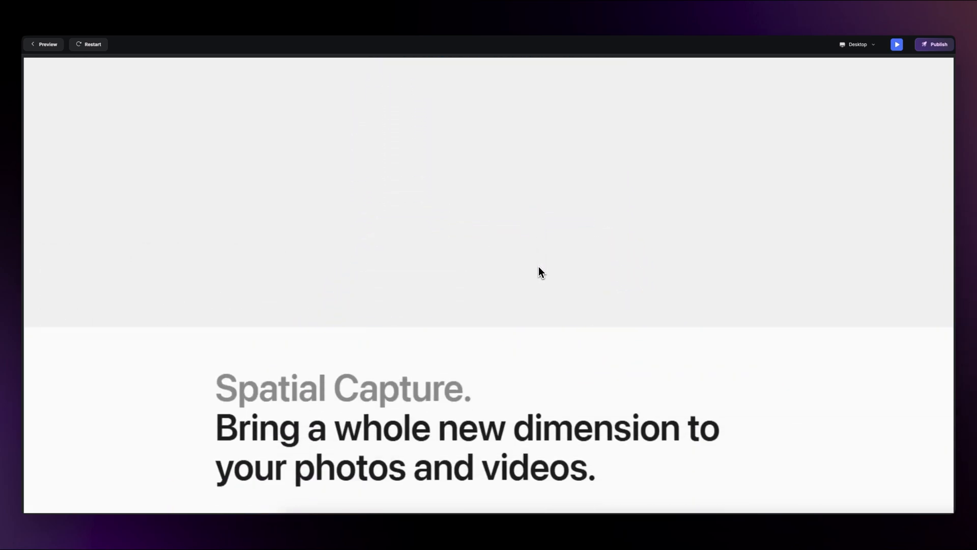
scroll(514, 336, "down", 15)
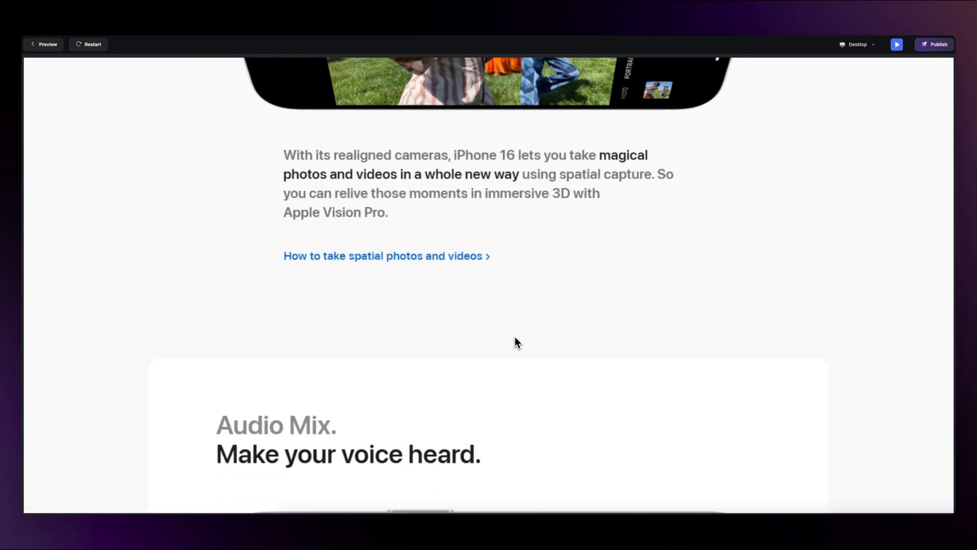
scroll(514, 332, "down", 10)
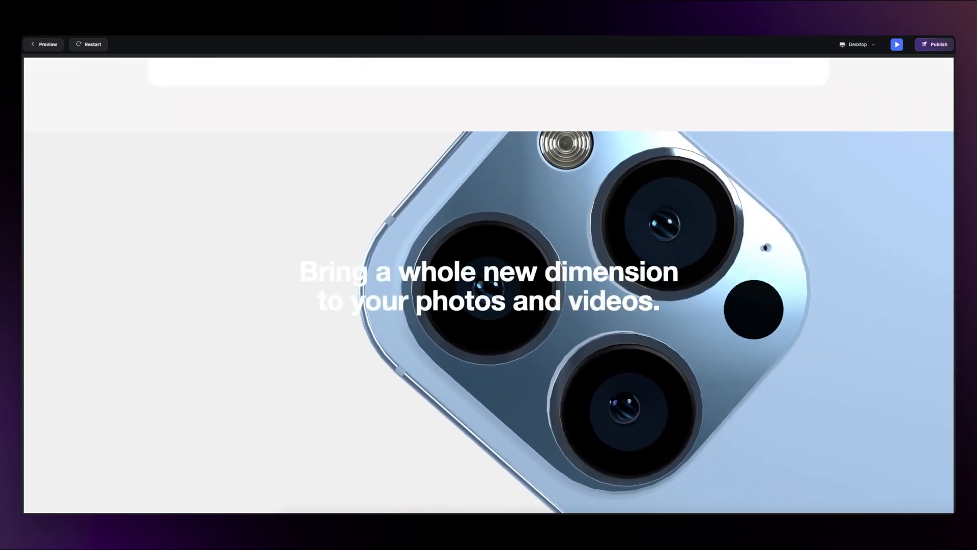
scroll(503, 292, "down", 8)
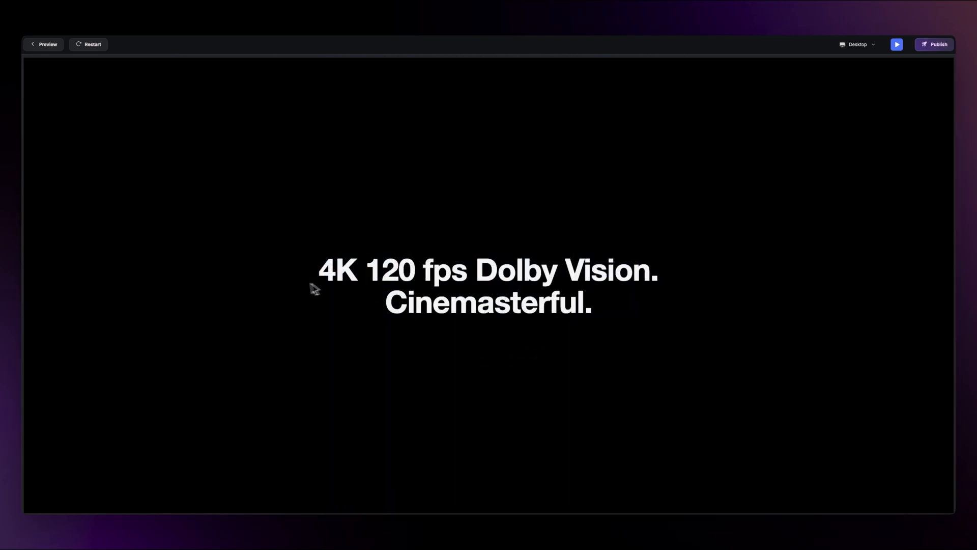
scroll(433, 286, "down", 8)
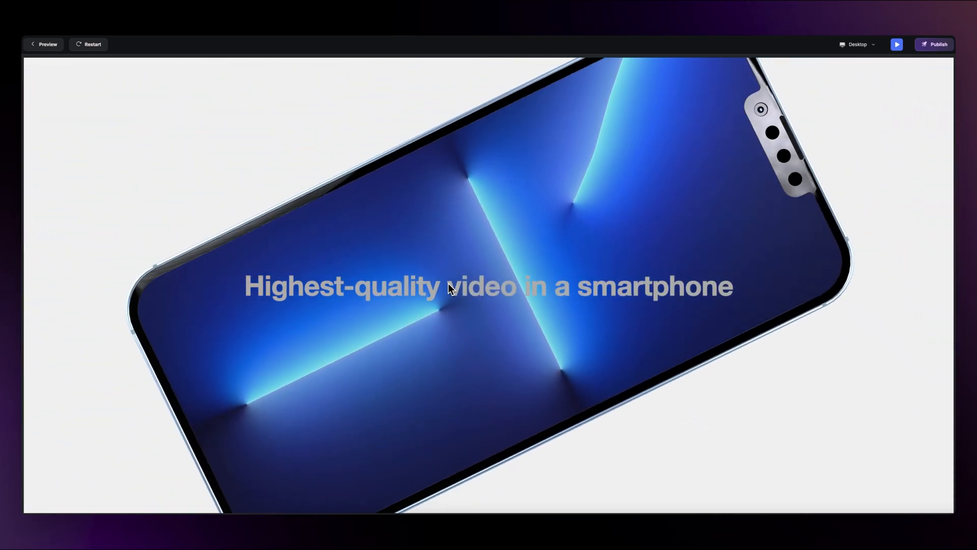
scroll(403, 289, "down", 8)
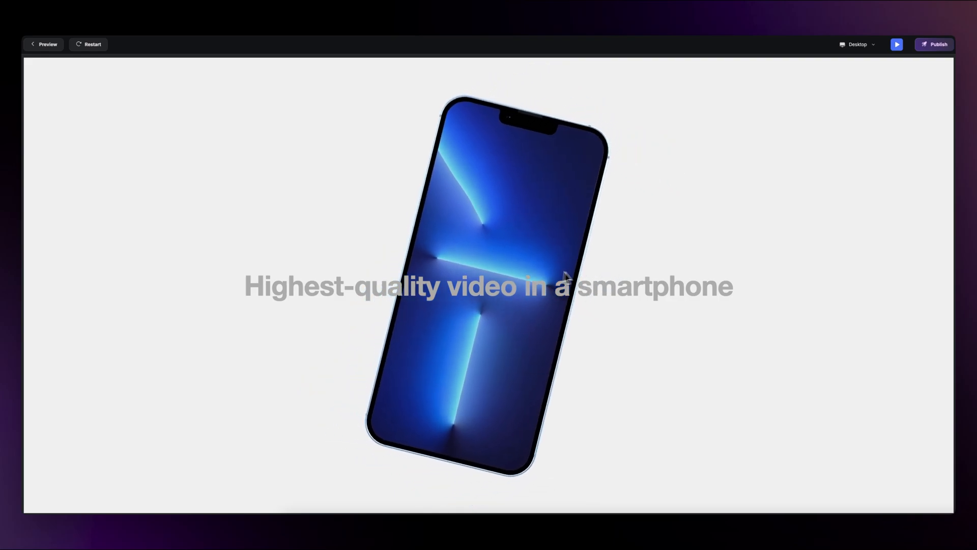
scroll(514, 286, "down", 8)
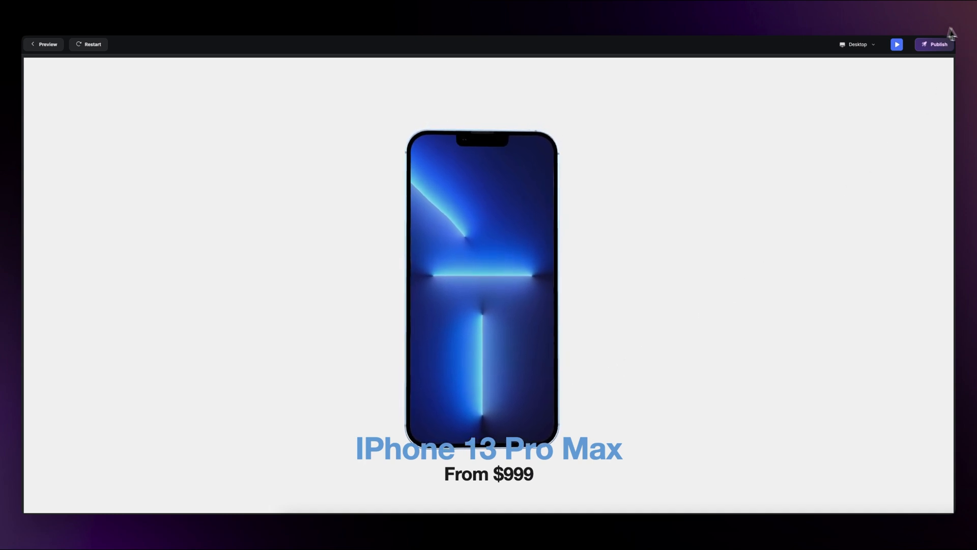
left_click(896, 44)
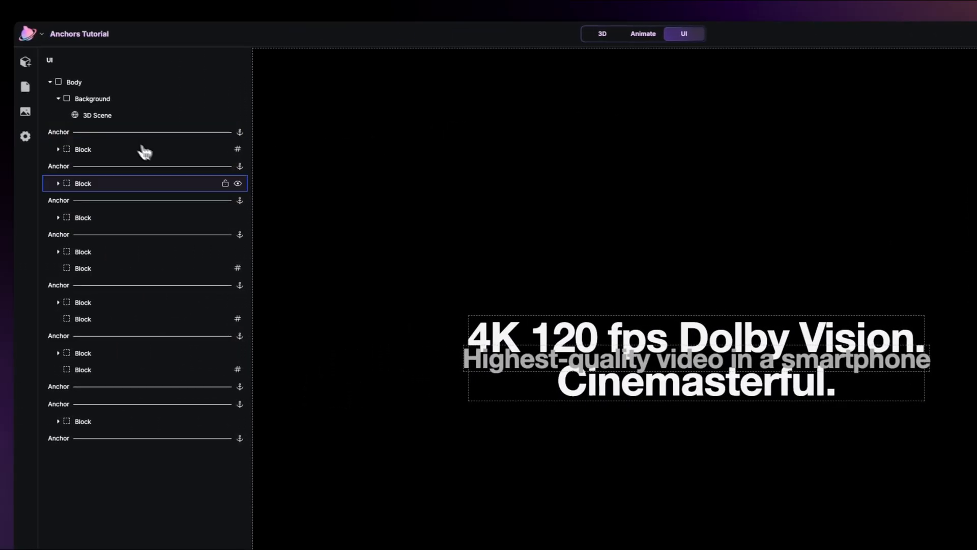
- Hide the block containing the "4K 120 fps Dolby Vision. Cinemasterful." heading under the fifth anchor
left_click(133, 116)
left_click(173, 302)
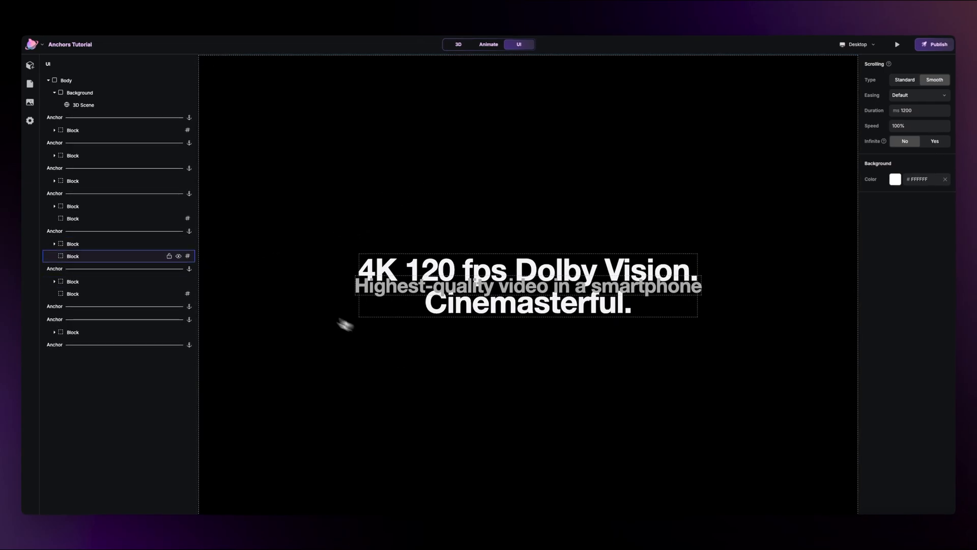
left_click(187, 244)
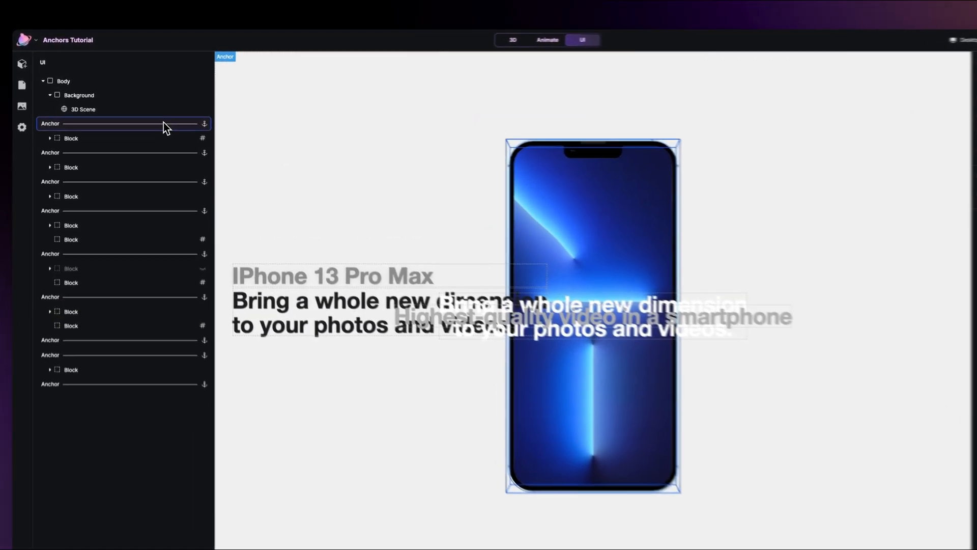
- Select the first anchor in the UI and check its position at the 10% mark of the animation timeline
left_click(158, 118)
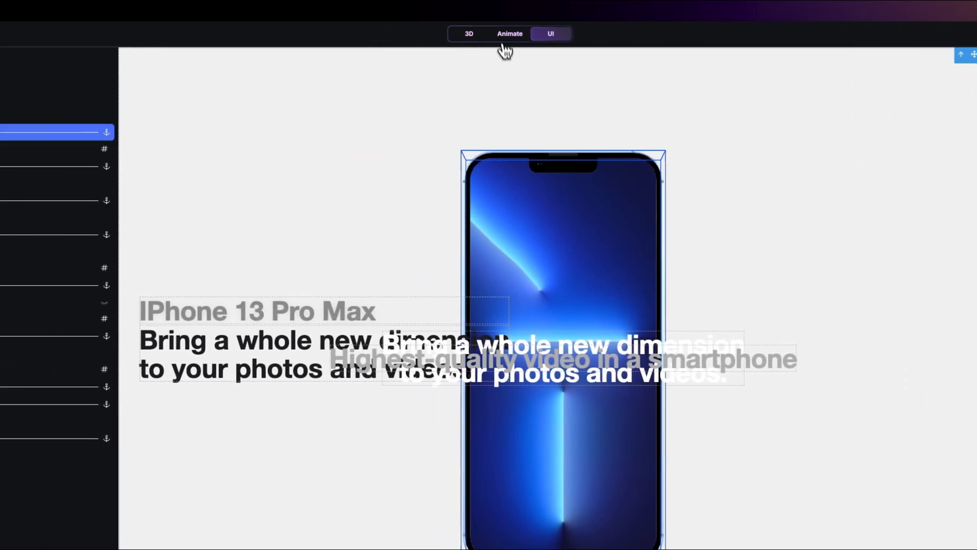
left_click(326, 34)
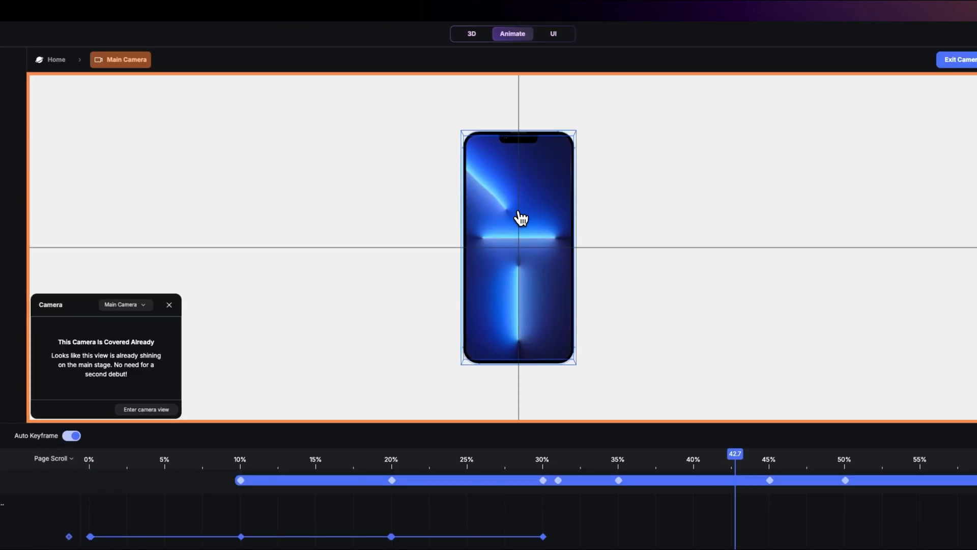
left_click(190, 383)
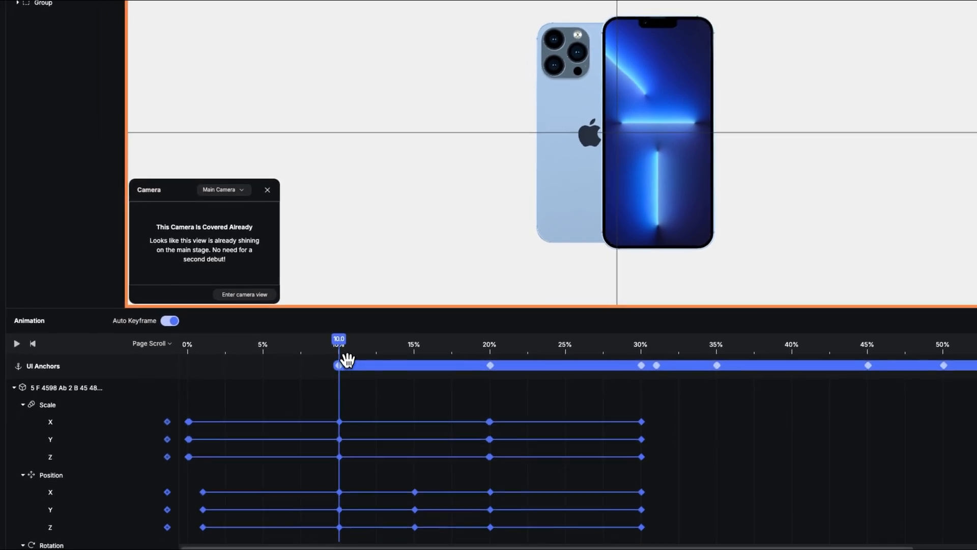
left_click_drag(224, 429, 222, 428)
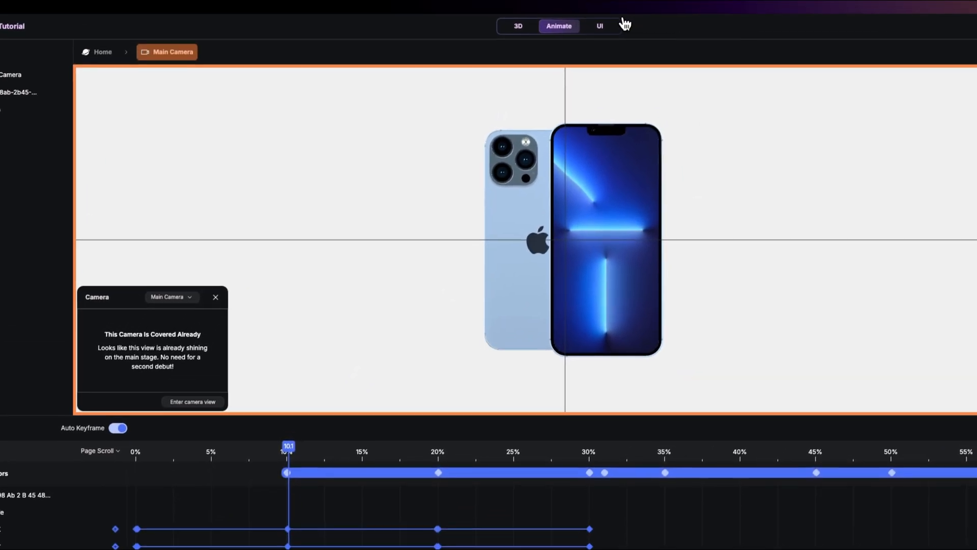
- Return to the UI and examine the first anchor's block, including its nested block and the two text elements
left_click(602, 26)
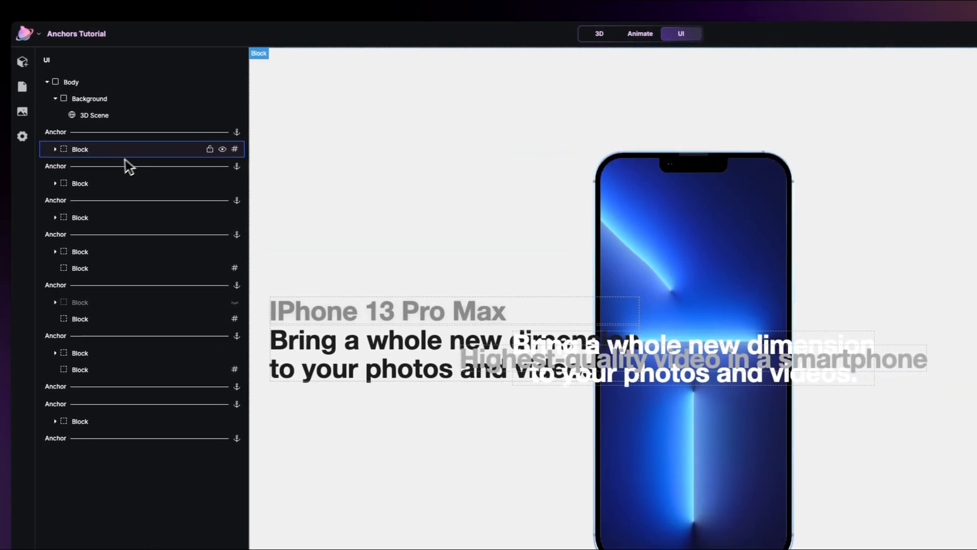
left_click(152, 133)
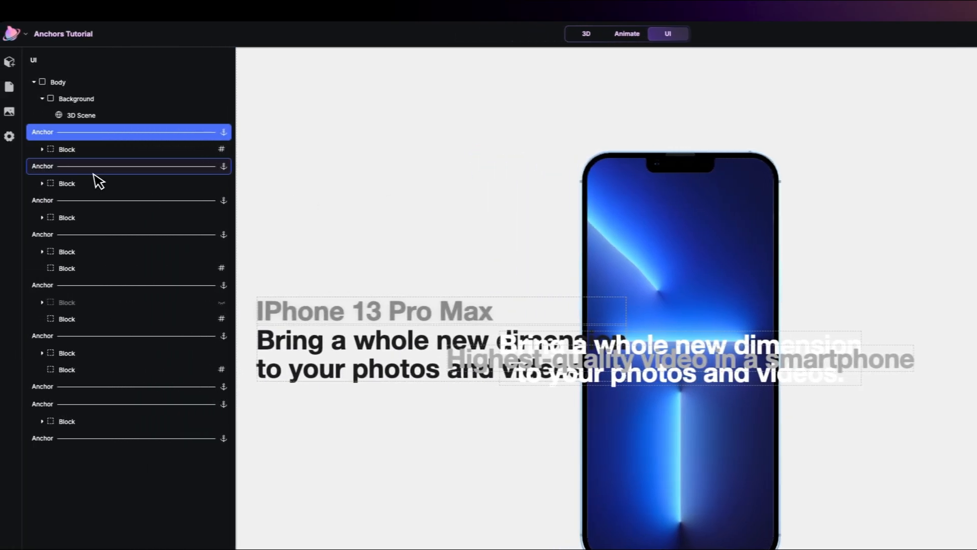
left_click(89, 150)
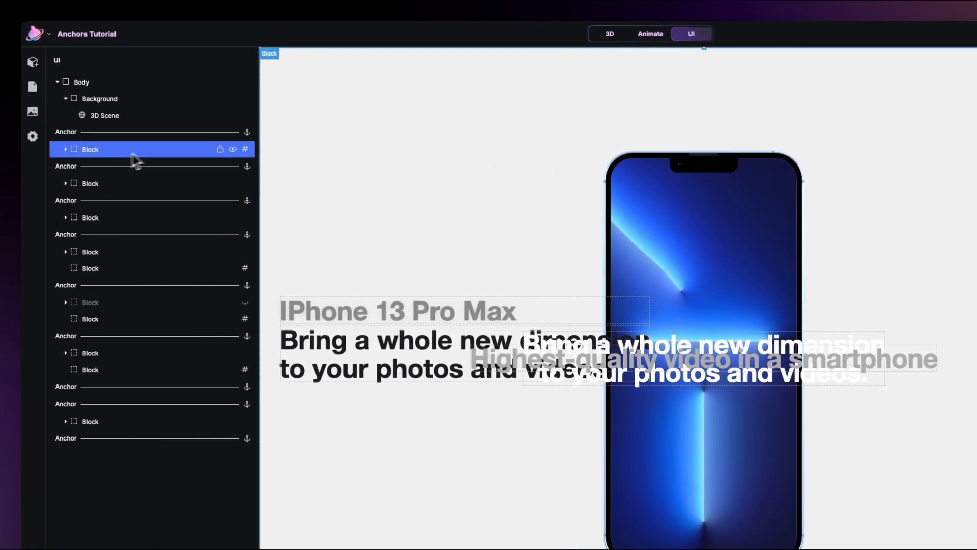
left_click(66, 150)
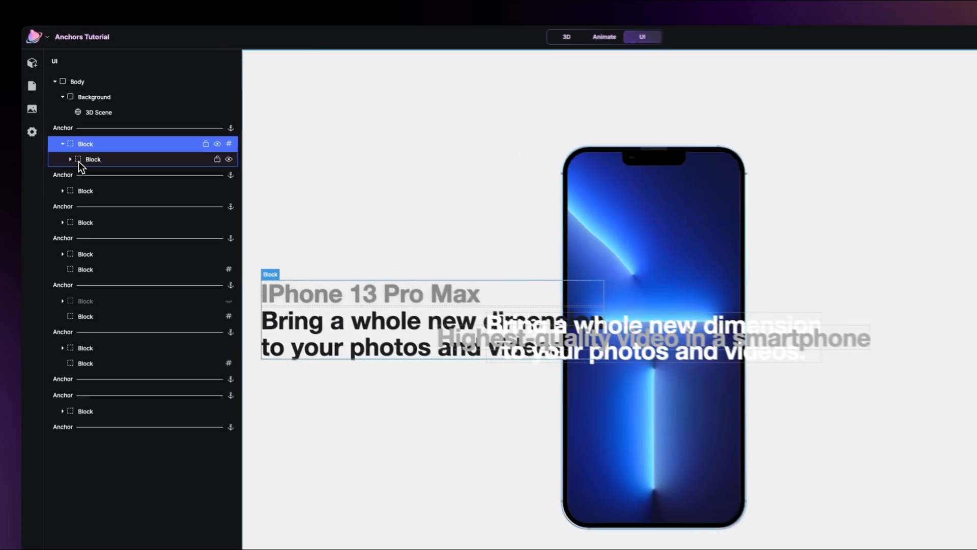
left_click(21, 141)
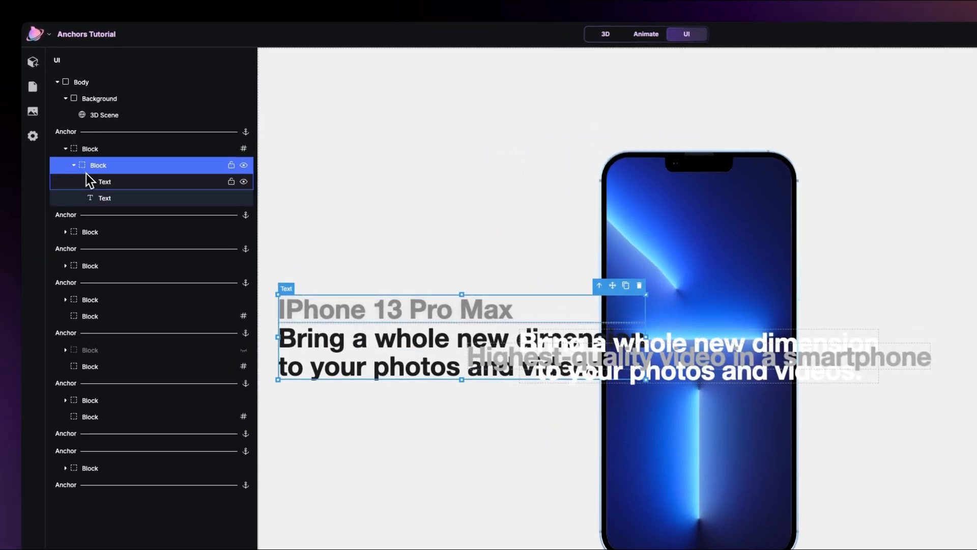
left_click(88, 175)
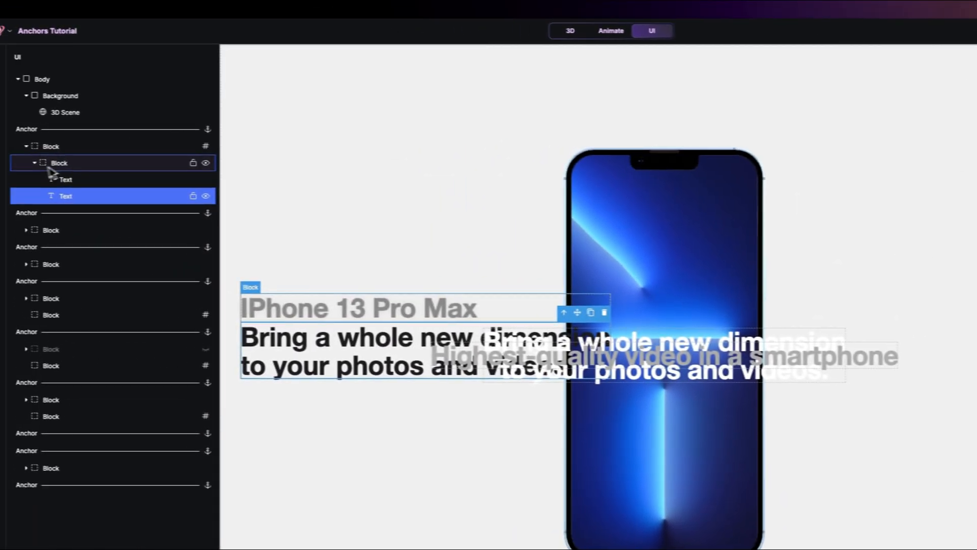
left_click(104, 152)
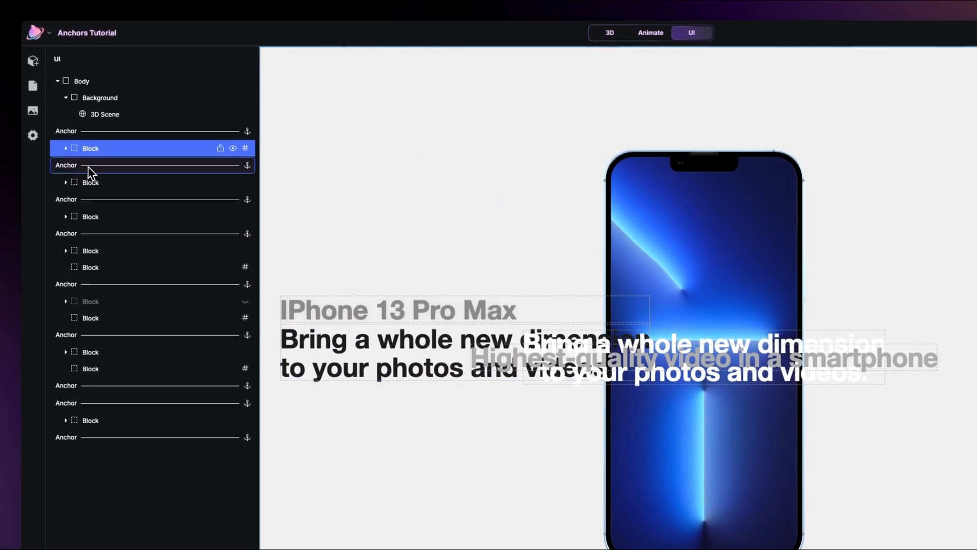
- Check the second anchor at the 20% mark of the animation timeline and view the blocks under the first two anchors
left_click(88, 168)
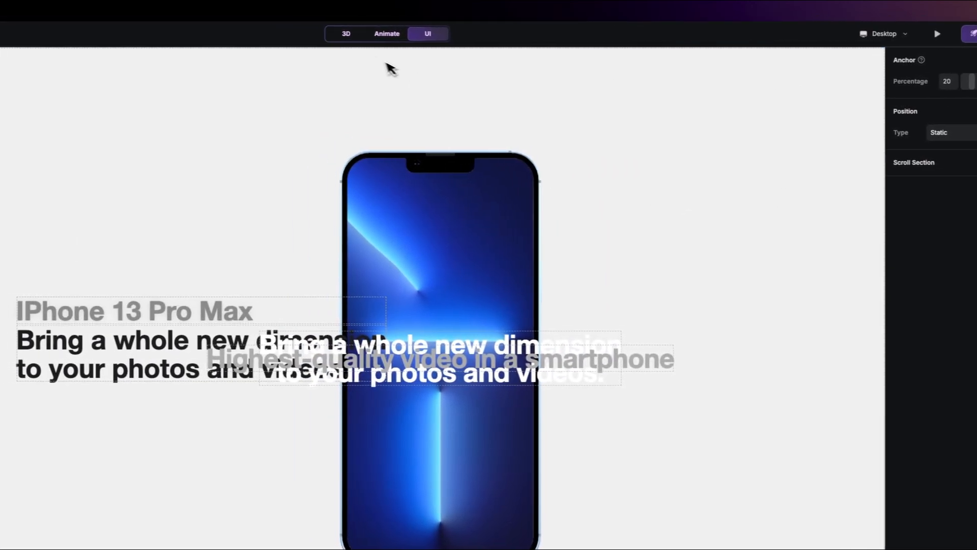
left_click(387, 34)
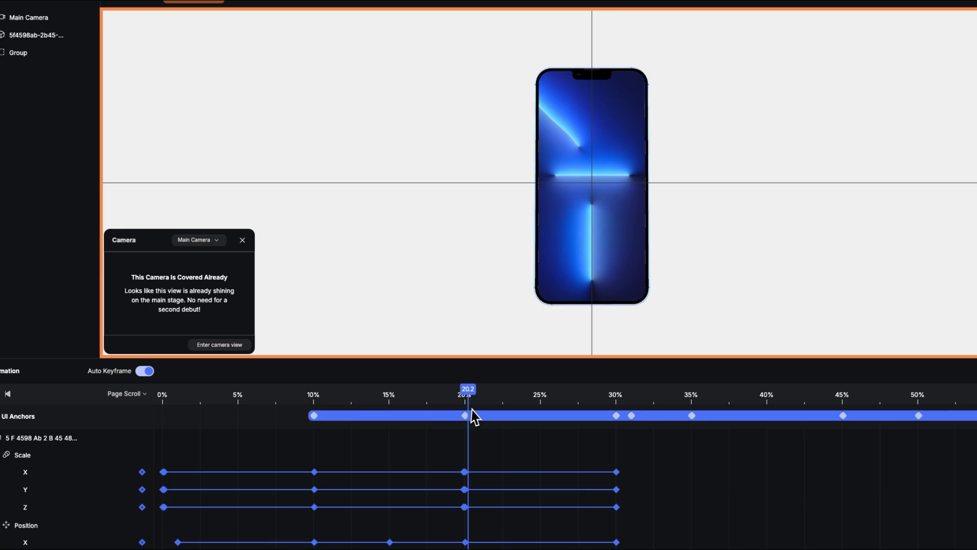
left_click(610, 20)
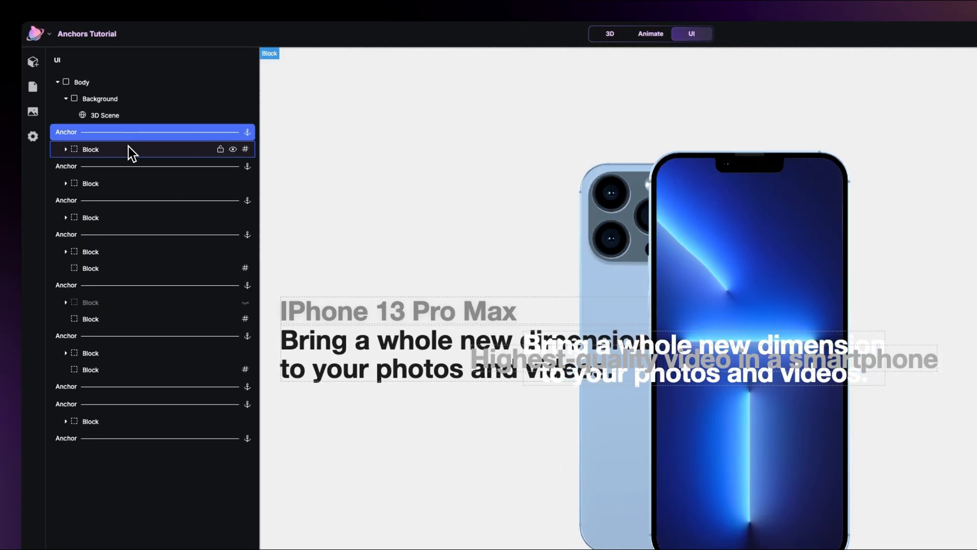
left_click(128, 165)
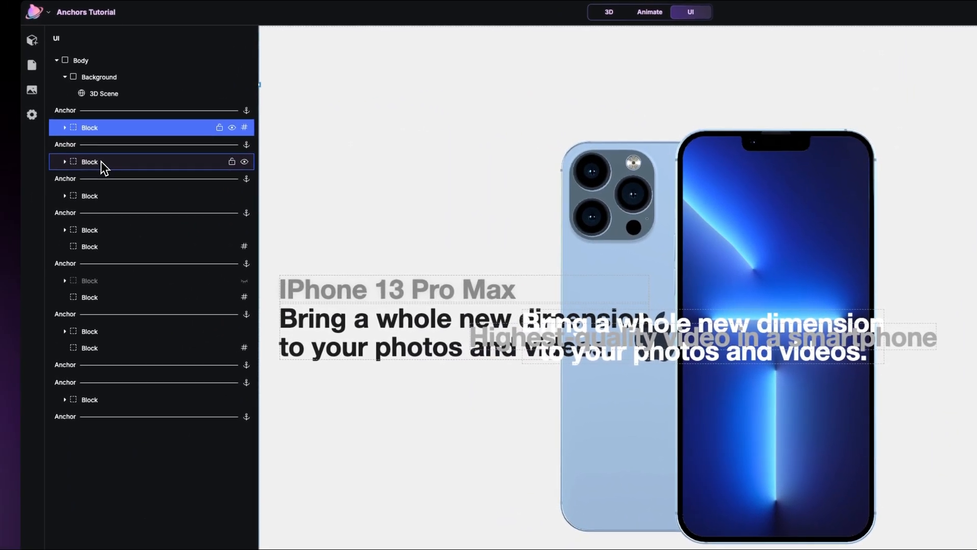
left_click(101, 161)
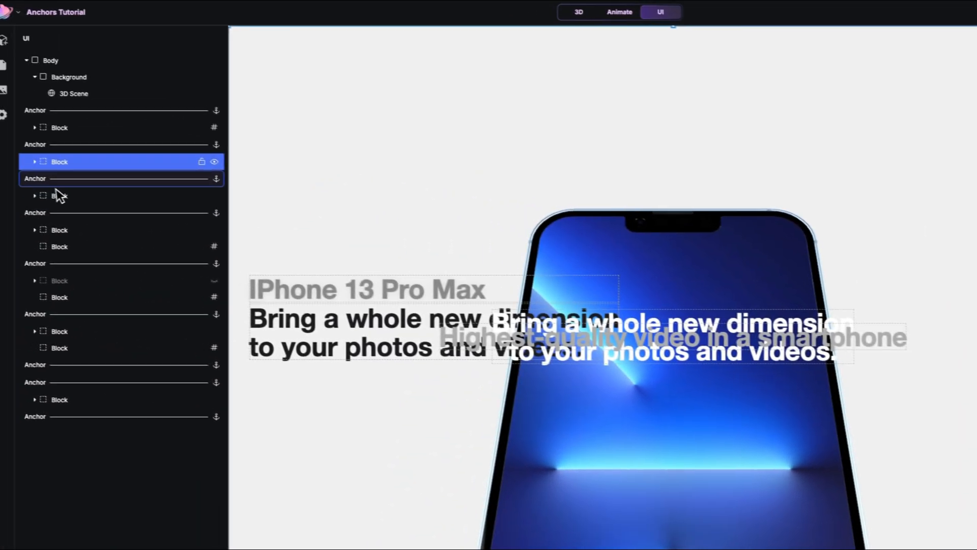
- Check the third anchor at the 30% mark of the animation timeline and inspect the Spatial Capture block under it
left_click(56, 184)
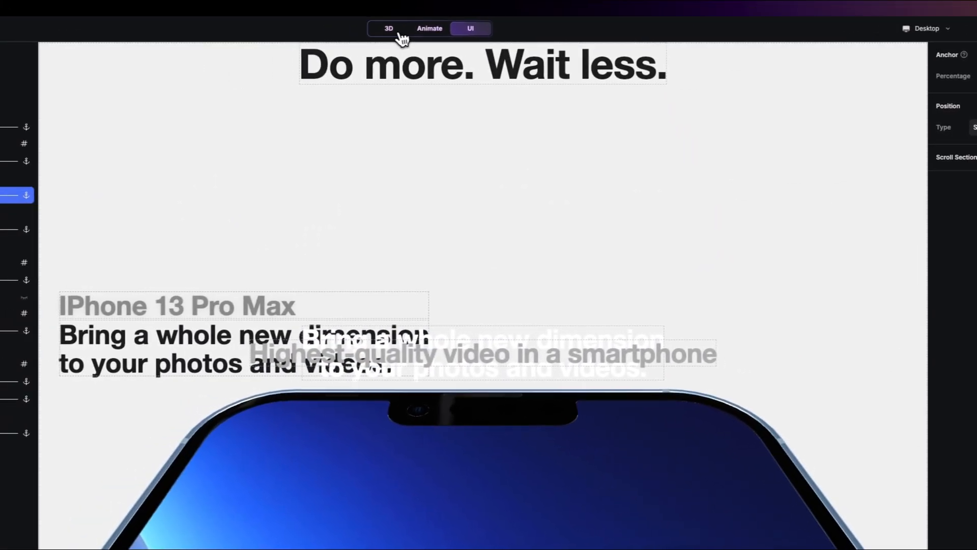
left_click(391, 29)
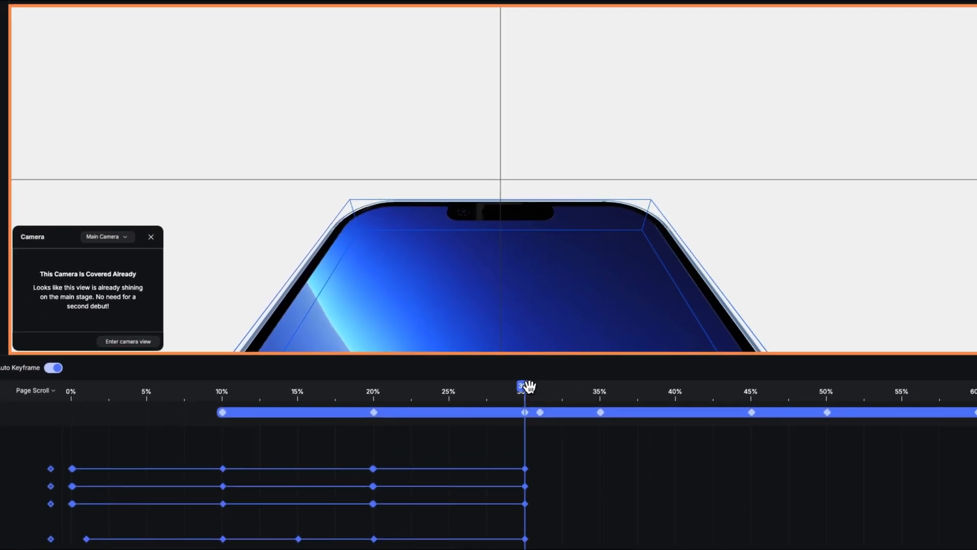
left_click_drag(474, 448, 341, 457)
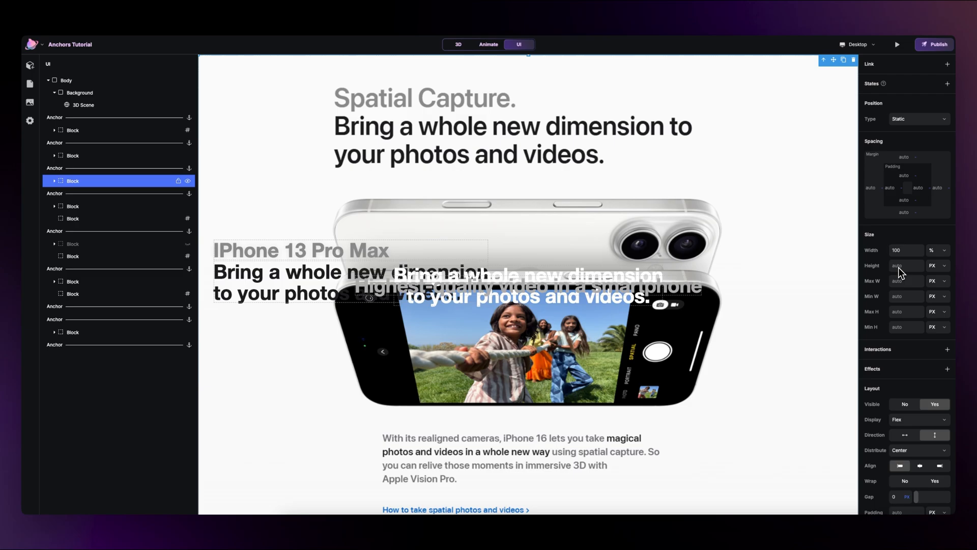
left_click(382, 186)
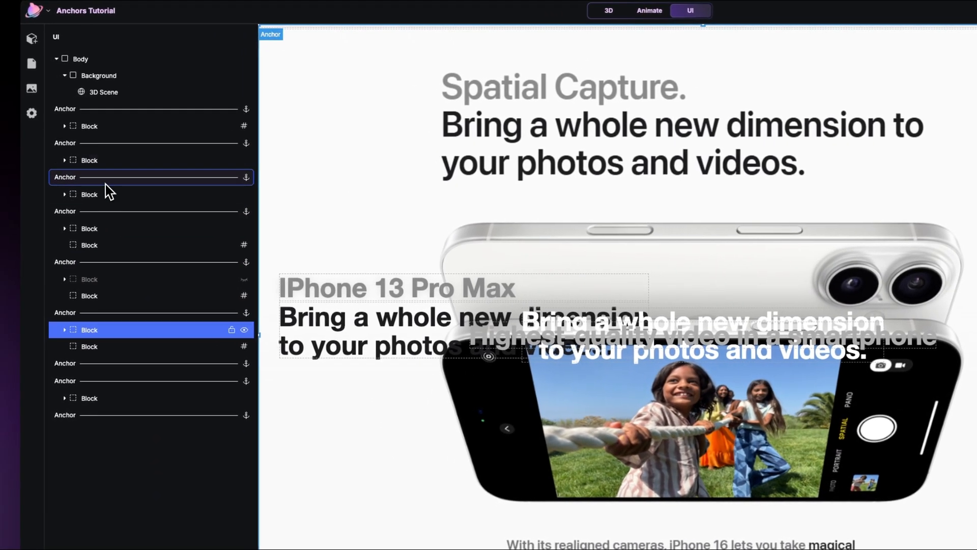
- Compare where the third and fourth anchors land on the page, and scrub the animation timeline to the 30% mark
left_click(29, 169)
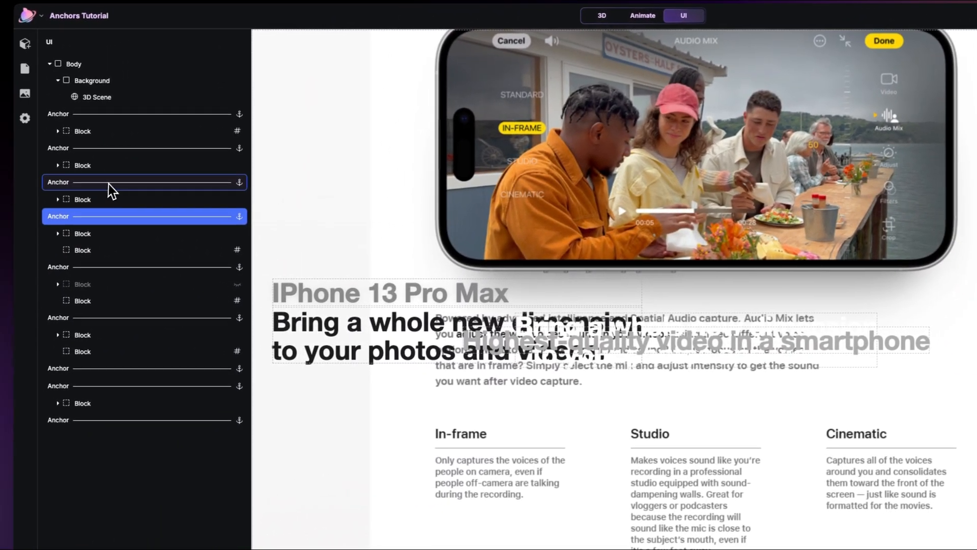
left_click(38, 188)
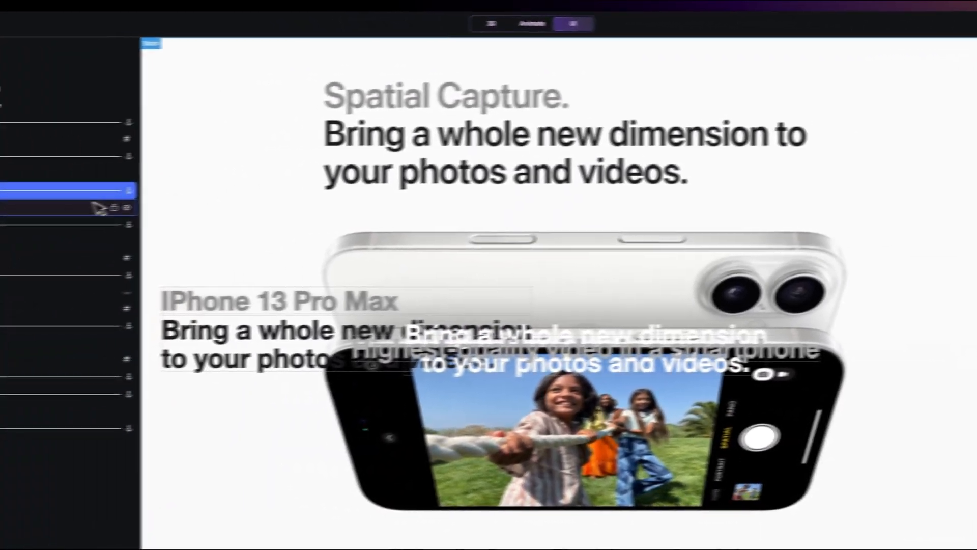
left_click(99, 223)
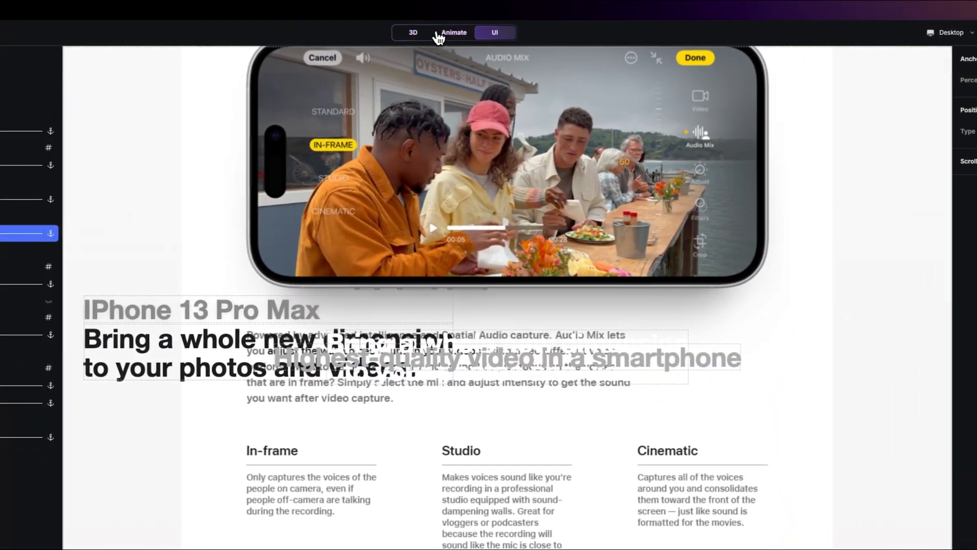
left_click(374, 31)
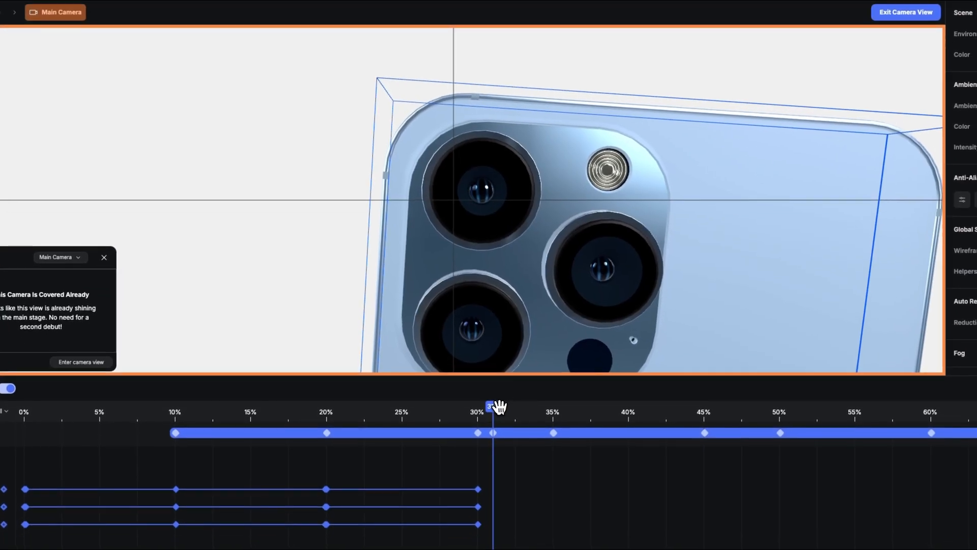
left_click_drag(494, 406, 486, 404)
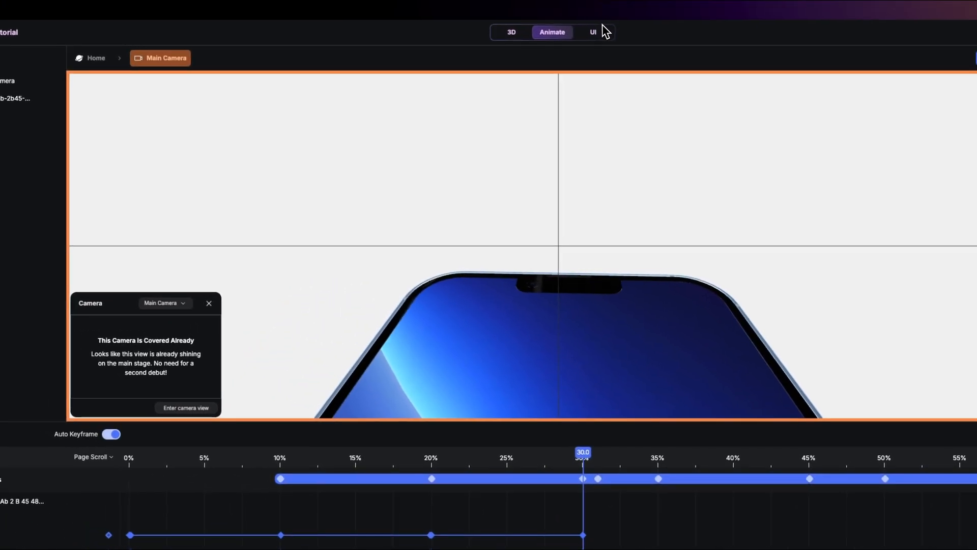
- Return to the UI and look through the content of the block under the third anchor
left_click(602, 27)
left_click(99, 194)
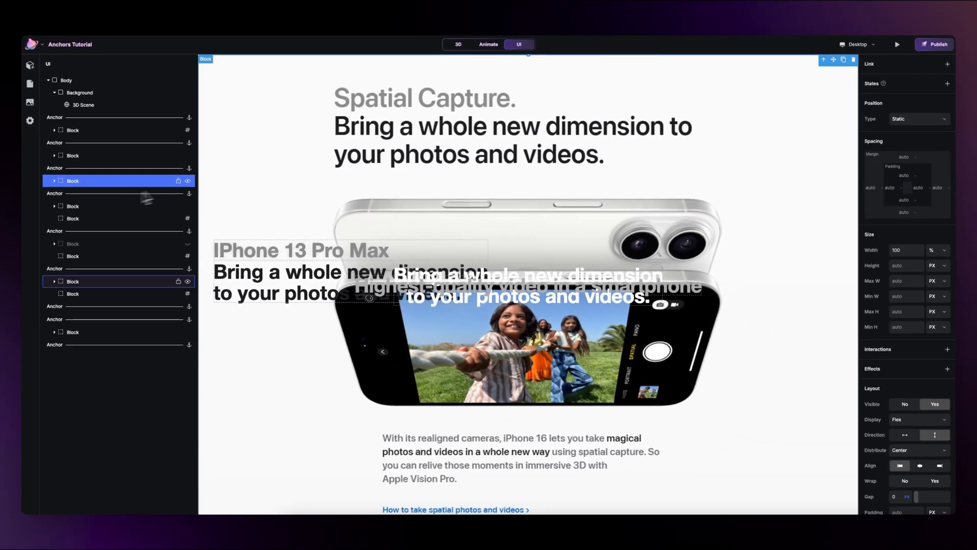
scroll(733, 231, "down", 8)
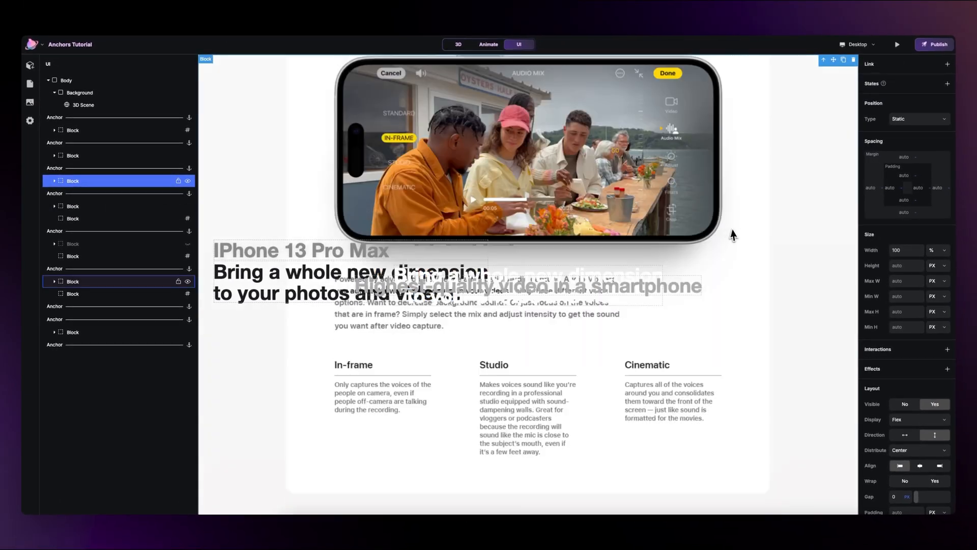
left_click(509, 44)
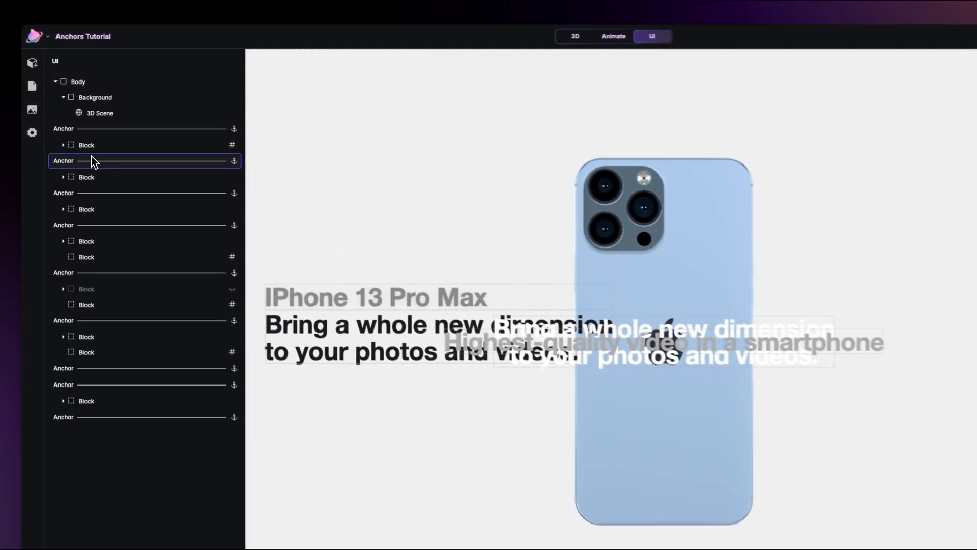
- Try a different percentage on the third anchor, check the second anchor and its block, and preview the page
left_click(68, 144)
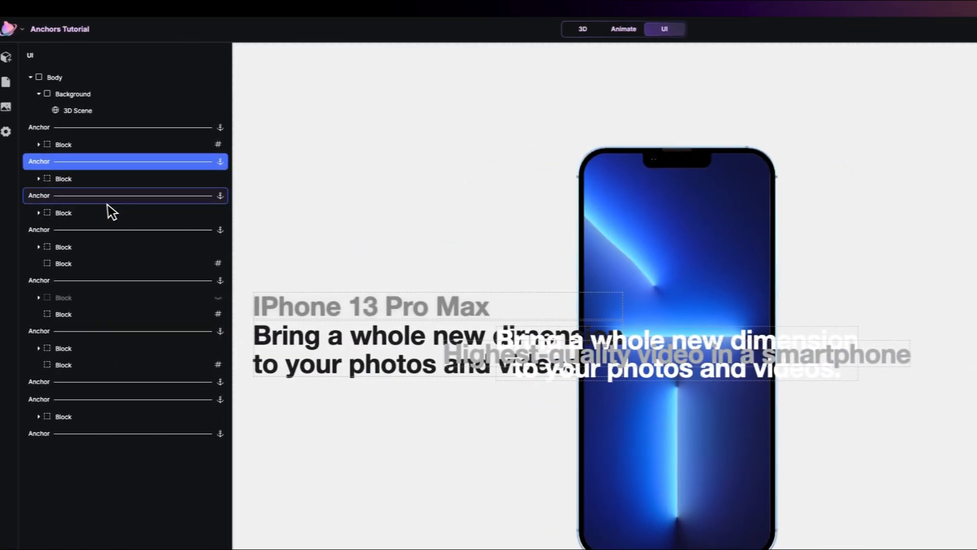
left_click(109, 197)
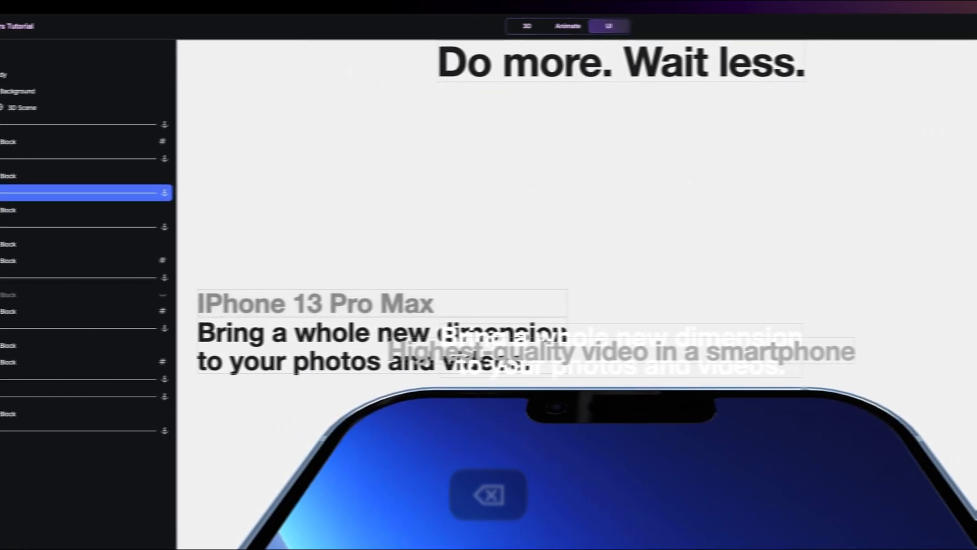
left_click(130, 177)
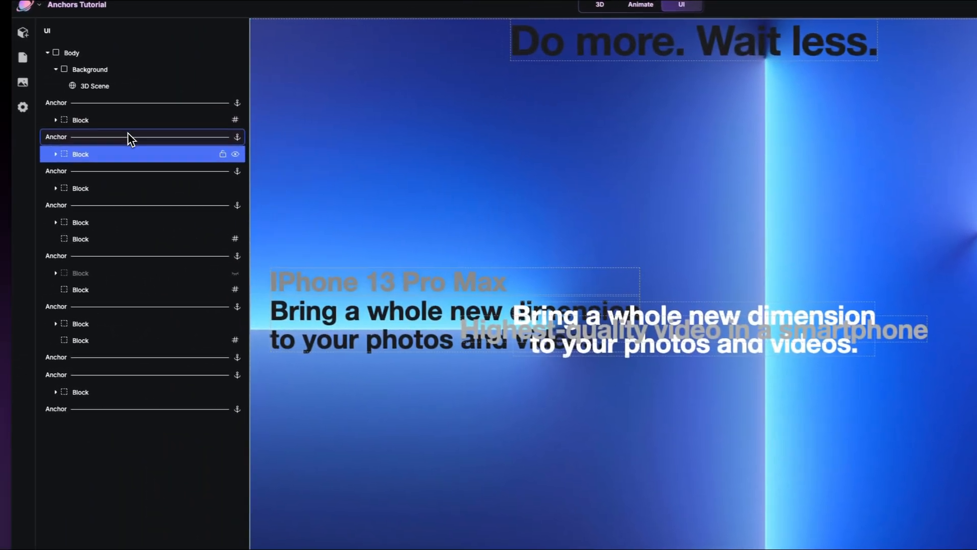
left_click(127, 135)
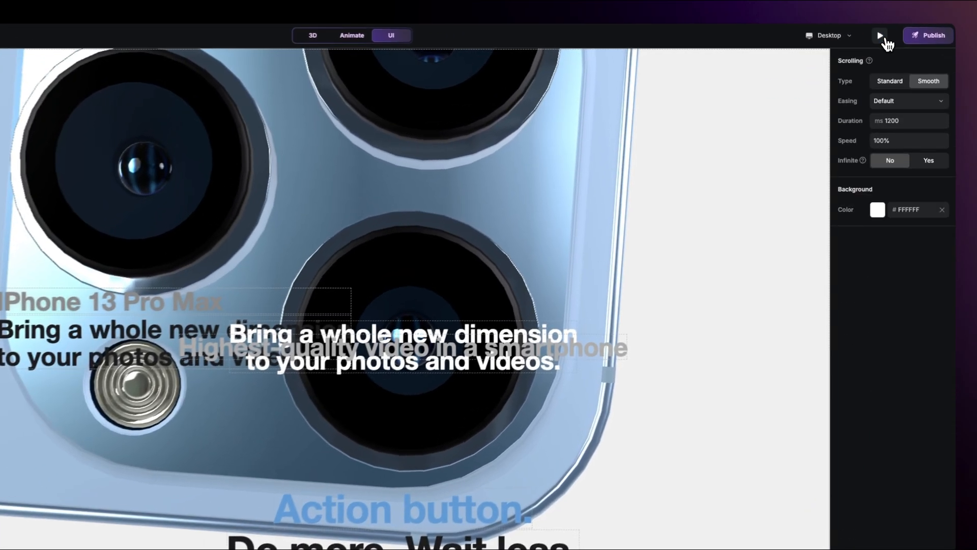
left_click(897, 45)
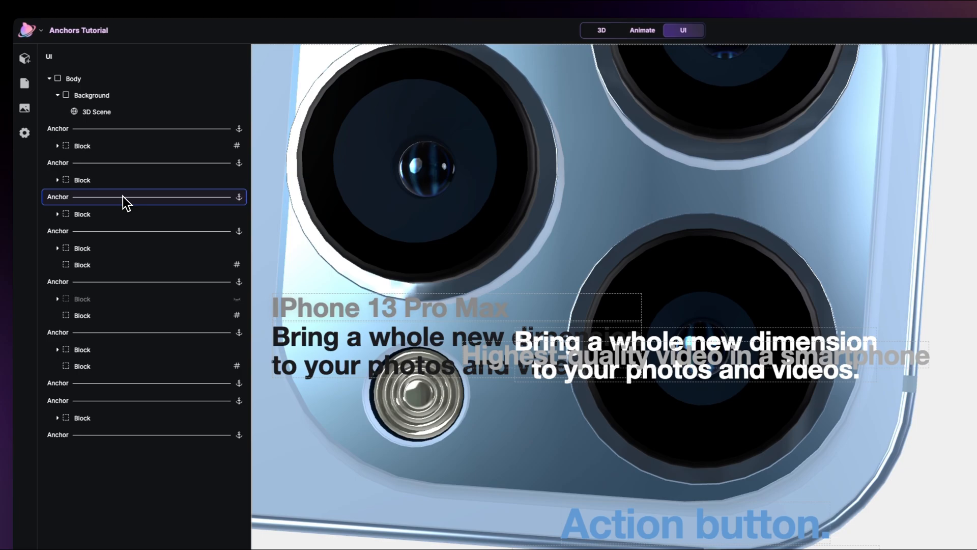
- Set the third anchor's percentage to 30 and preview the scroll animation through to the Spatial Capture section
left_click(123, 196)
left_click(906, 83)
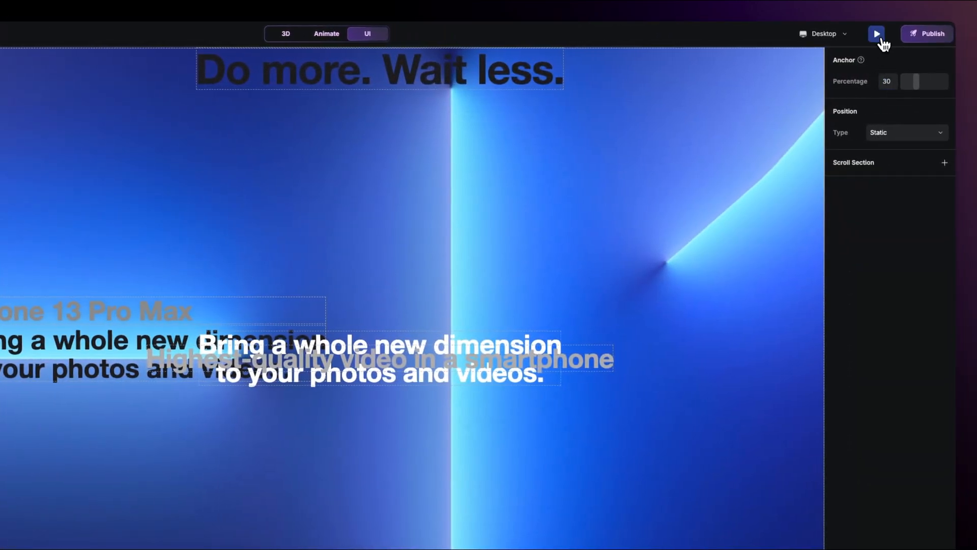
left_click(881, 39)
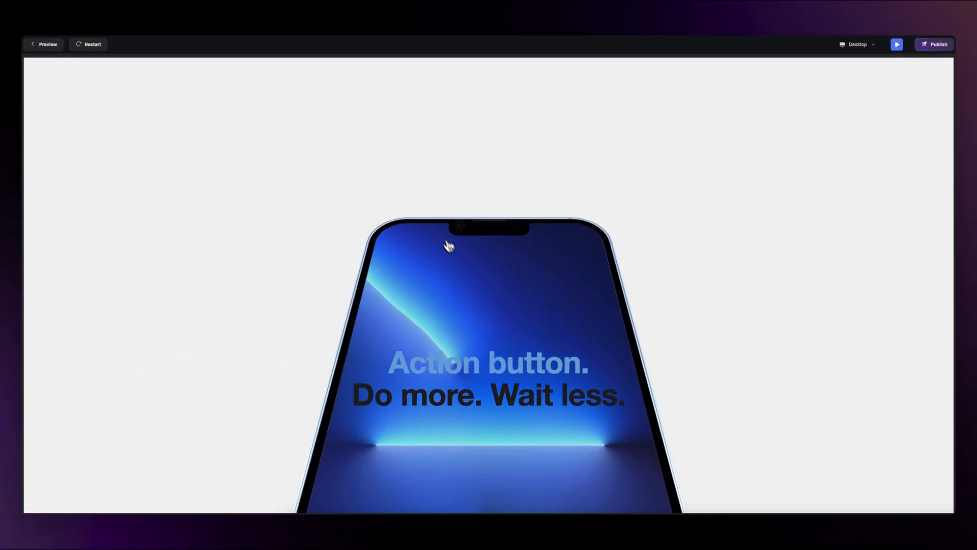
left_click_drag(449, 247, 608, 378)
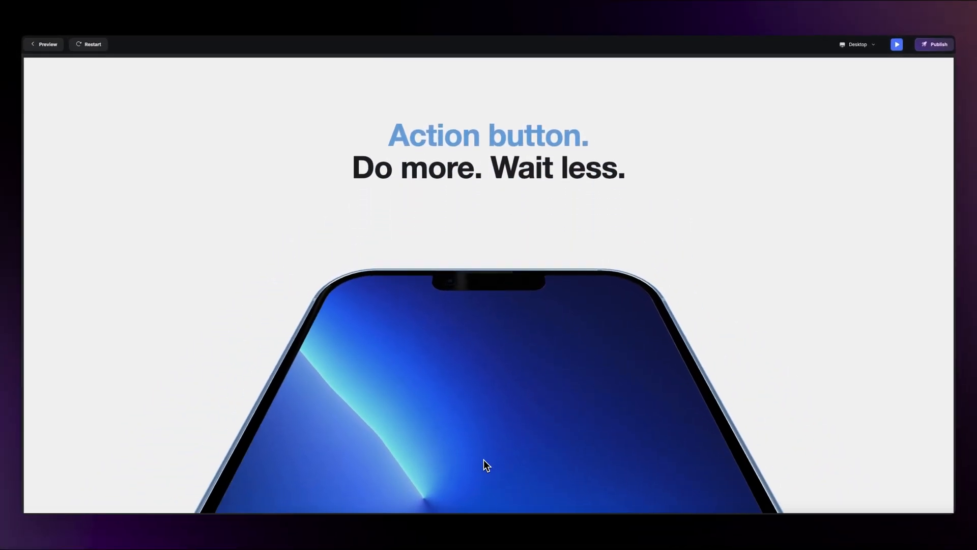
scroll(488, 458, "down", 10)
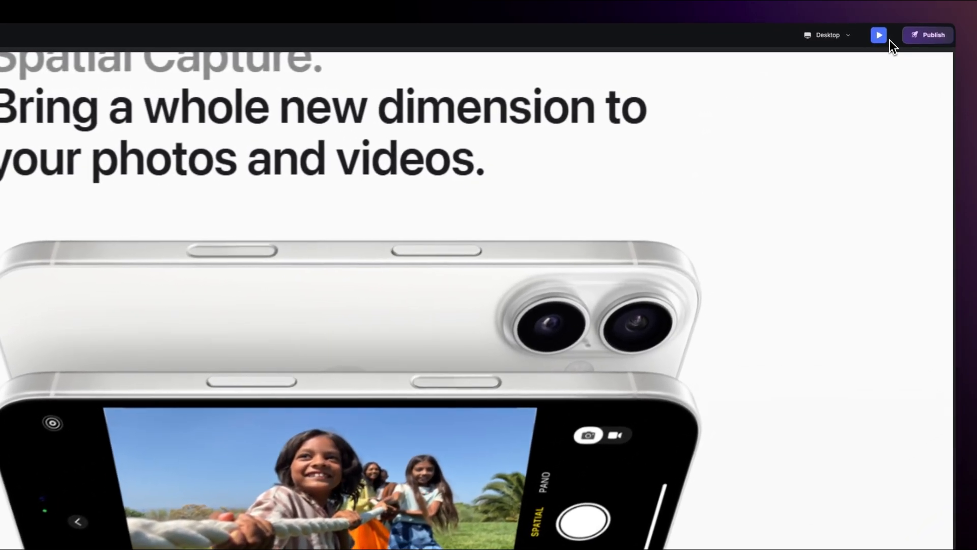
left_click(896, 44)
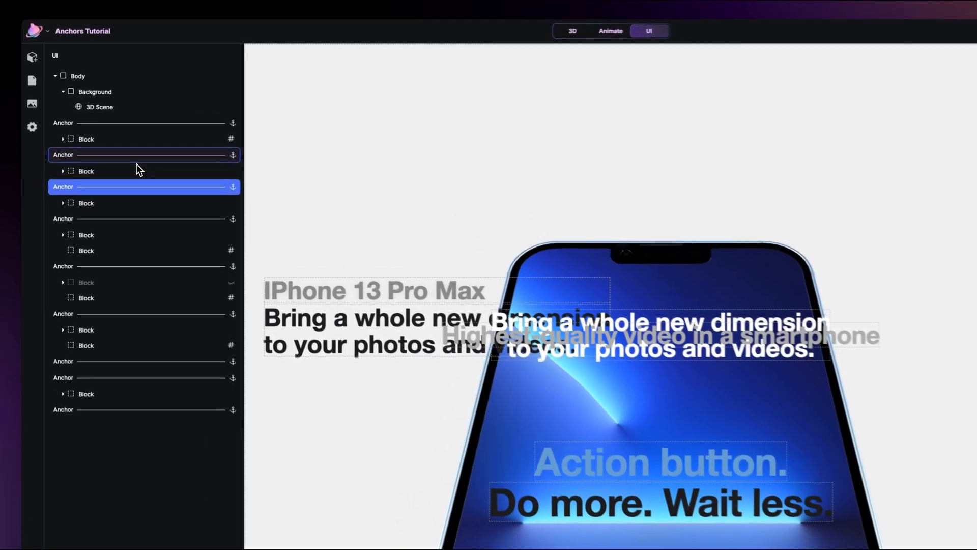
- Set the height of the block under the second anchor to 500 DVH
left_click(112, 144)
left_click(115, 157)
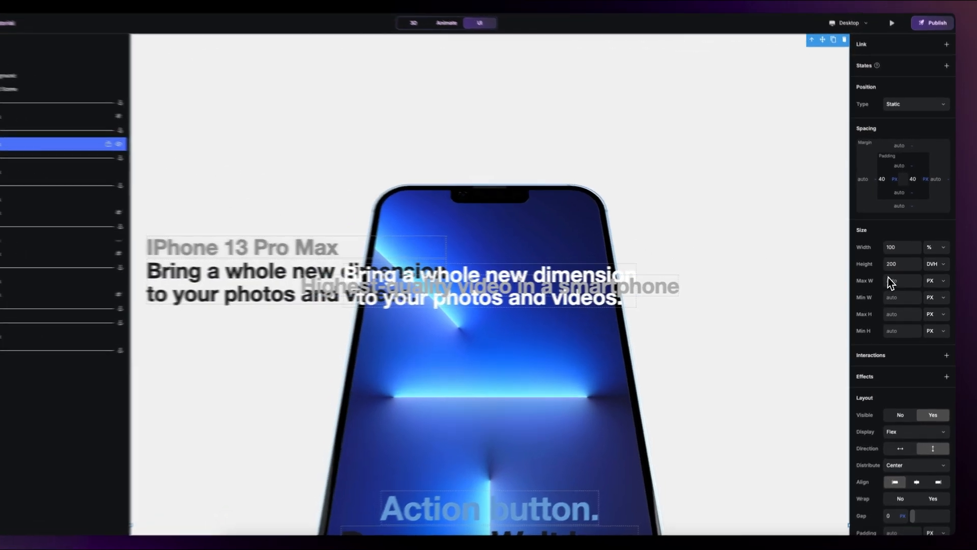
left_click(906, 265)
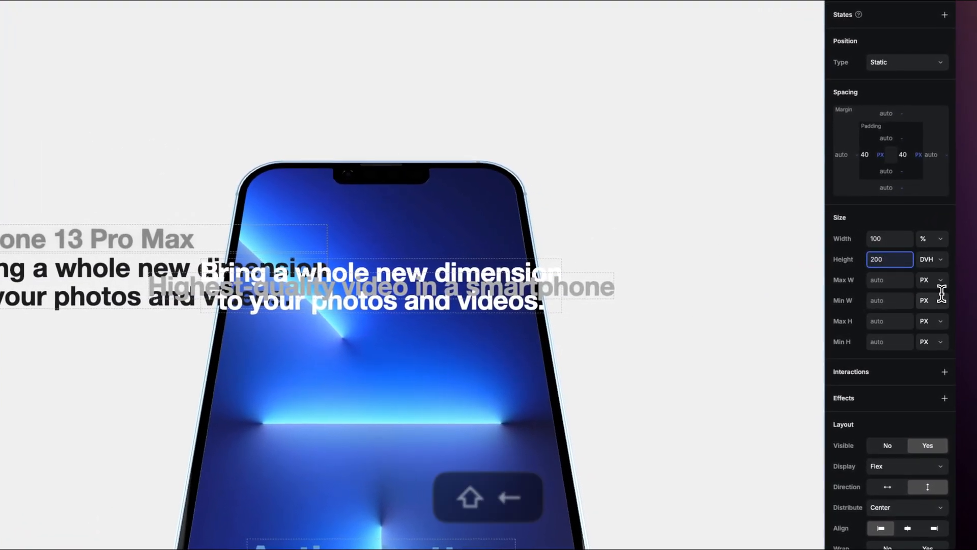
key("Return")
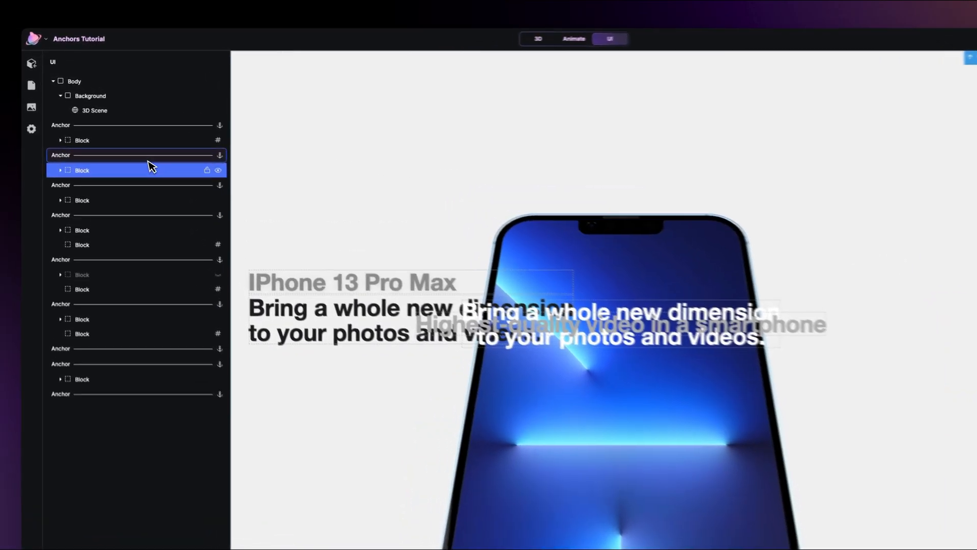
- Compare the scene at the second and third anchors with the taller block between them
left_click(126, 143)
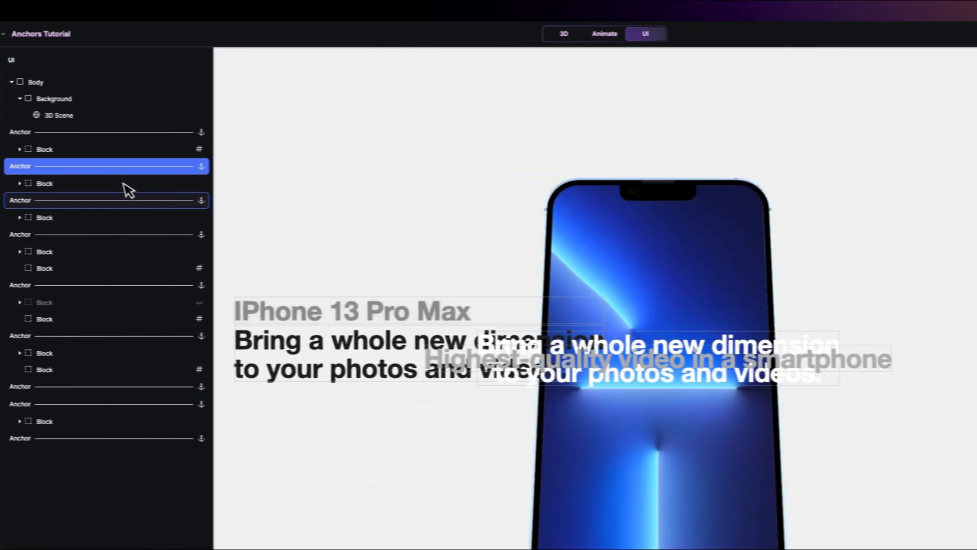
left_click(158, 199)
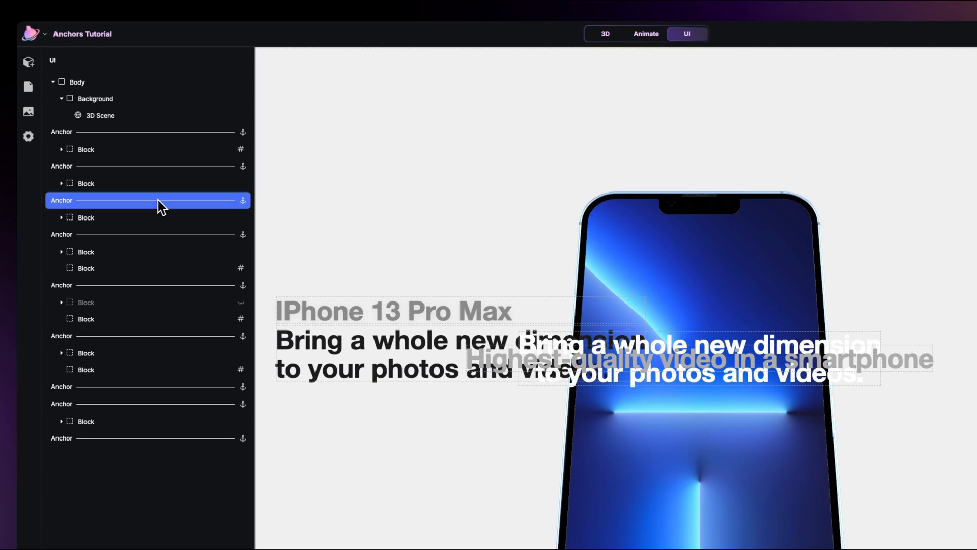
left_click(885, 31)
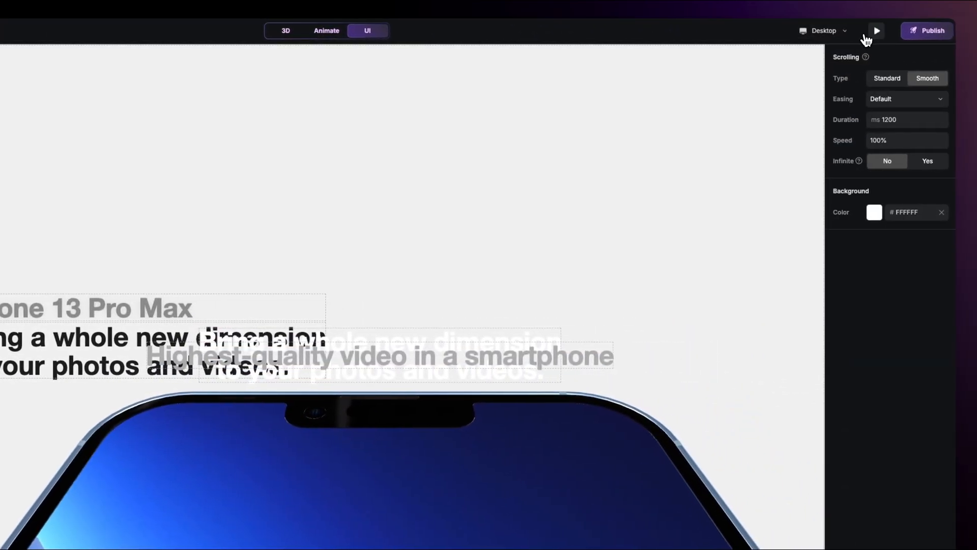
- Preview the page and scroll back and forth through the Action button section to examine the animation's pace
left_click(876, 31)
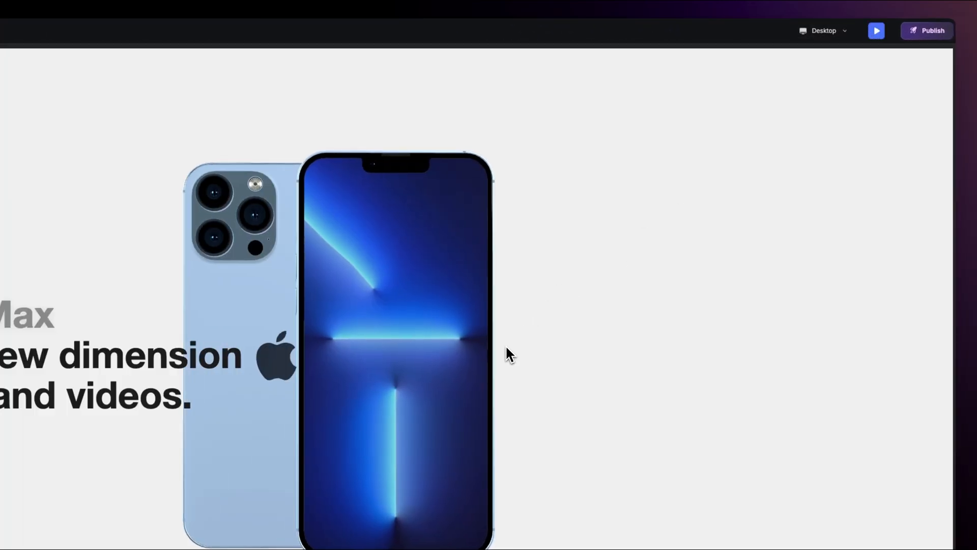
scroll(503, 346, "down", 5)
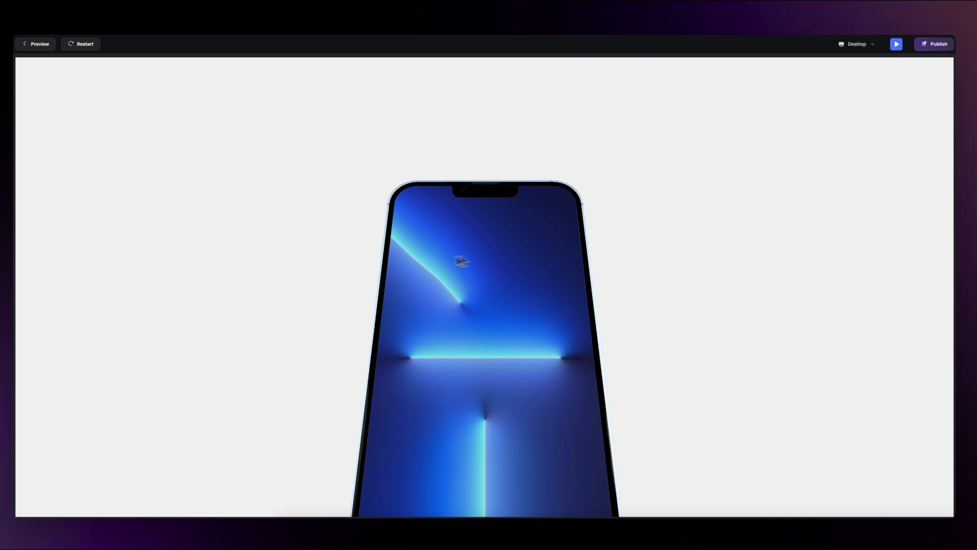
scroll(376, 289, "down", 4)
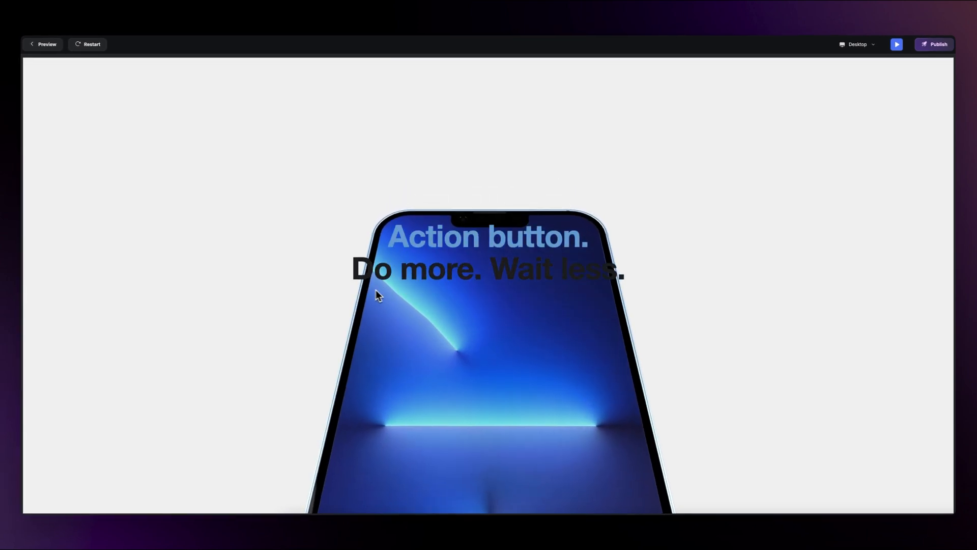
scroll(414, 291, "up", 4)
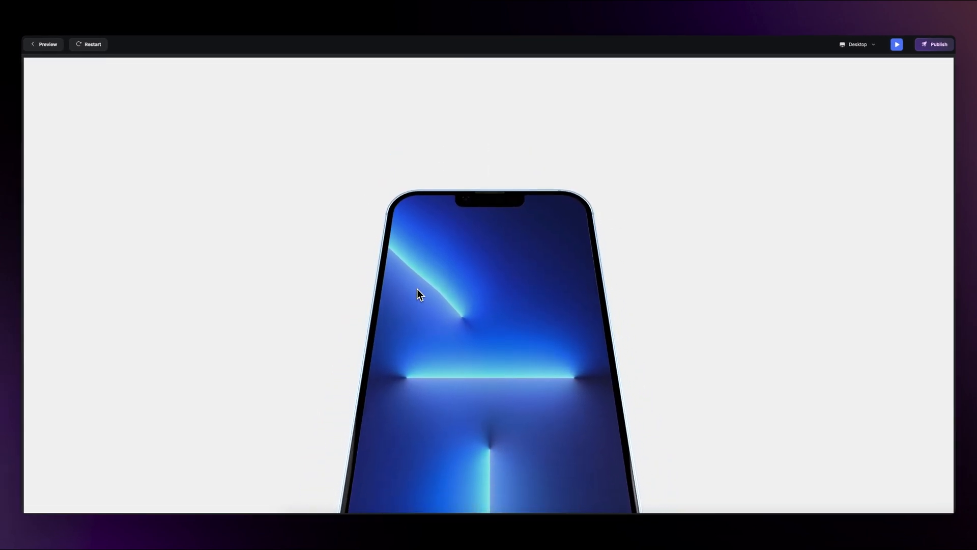
scroll(417, 289, "down", 3)
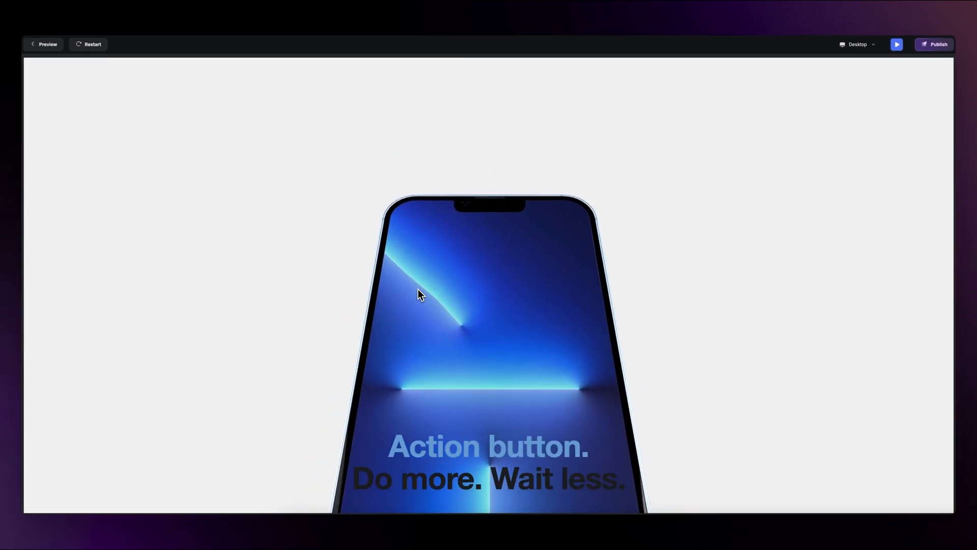
scroll(444, 414, "down", 5)
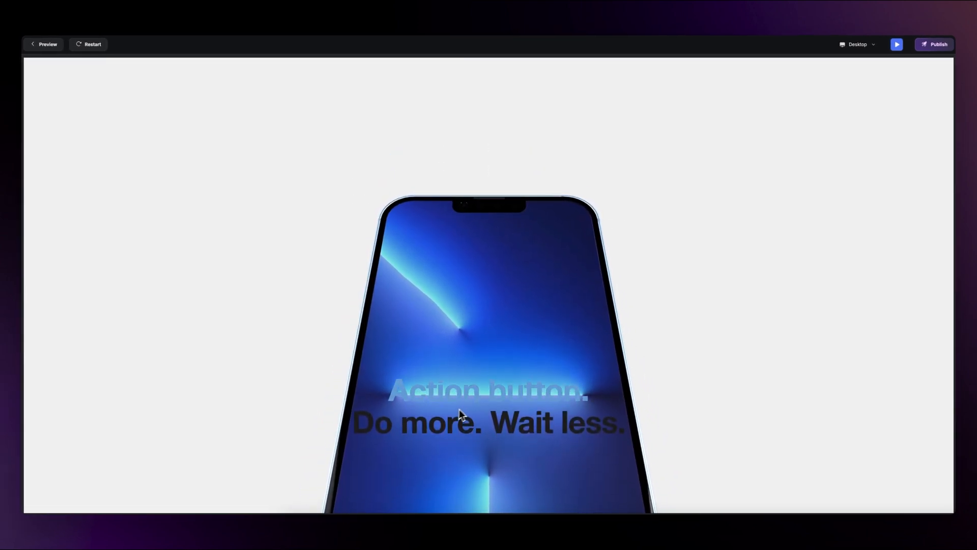
scroll(397, 351, "down", 5)
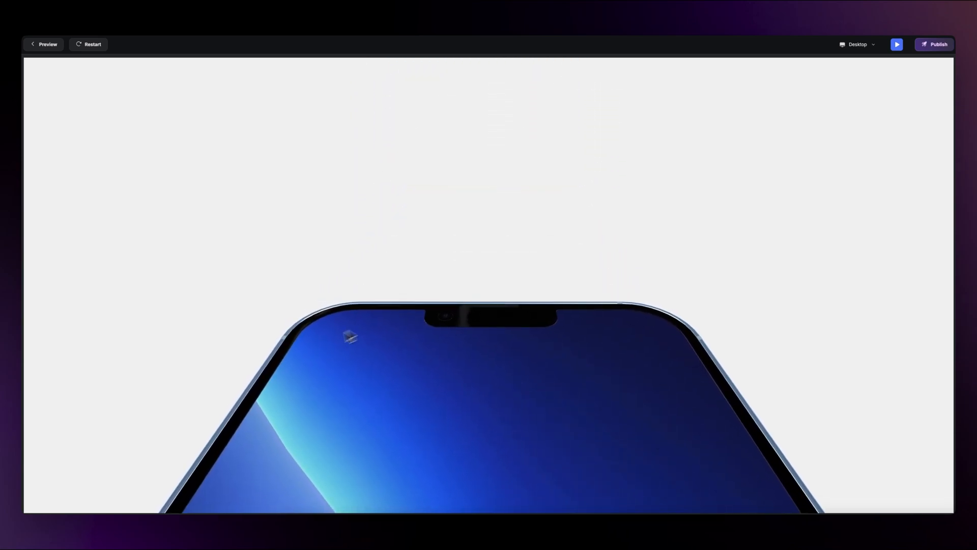
scroll(369, 400, "down", 5)
scroll(446, 385, "up", 6)
scroll(500, 377, "up", 10)
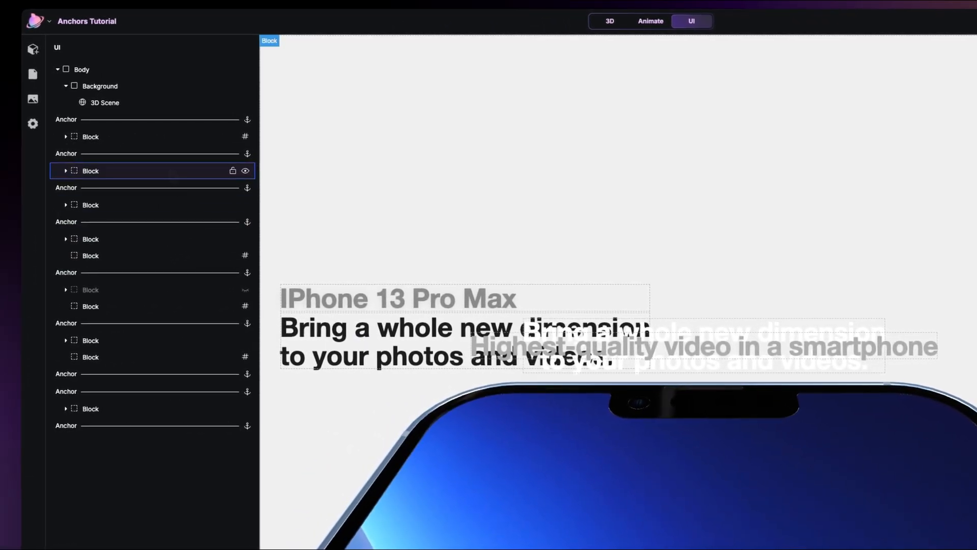
- Set the height of the block under the second anchor to 200 DVH
left_click(164, 154)
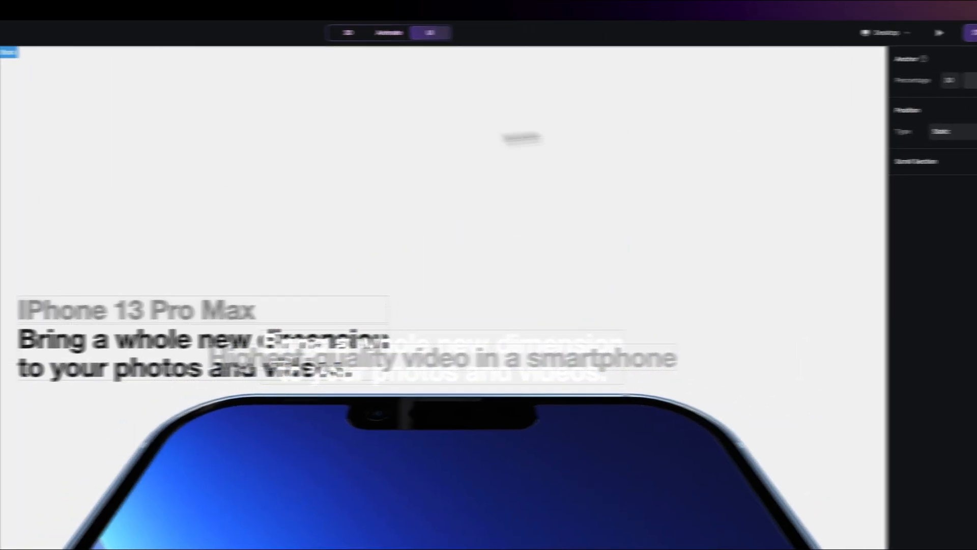
left_click(40, 177)
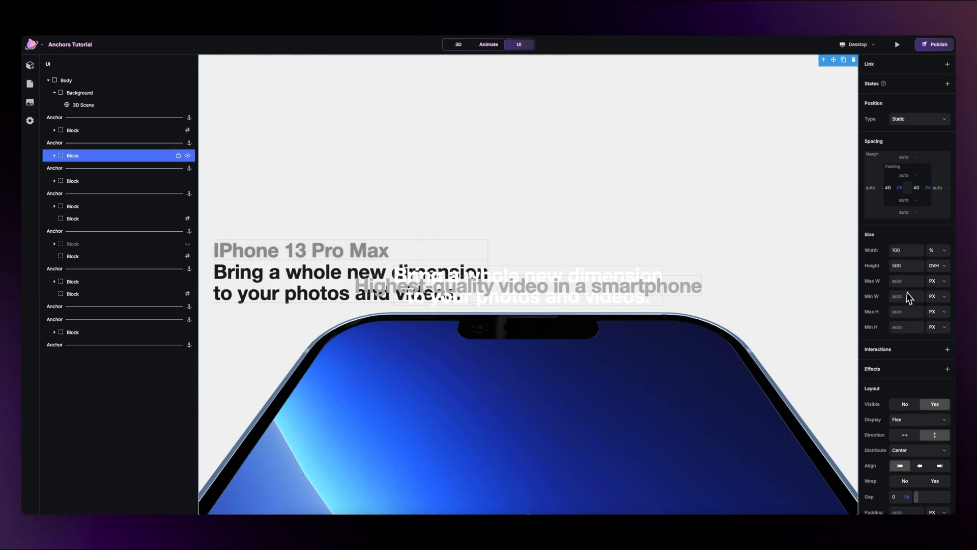
left_click(906, 265)
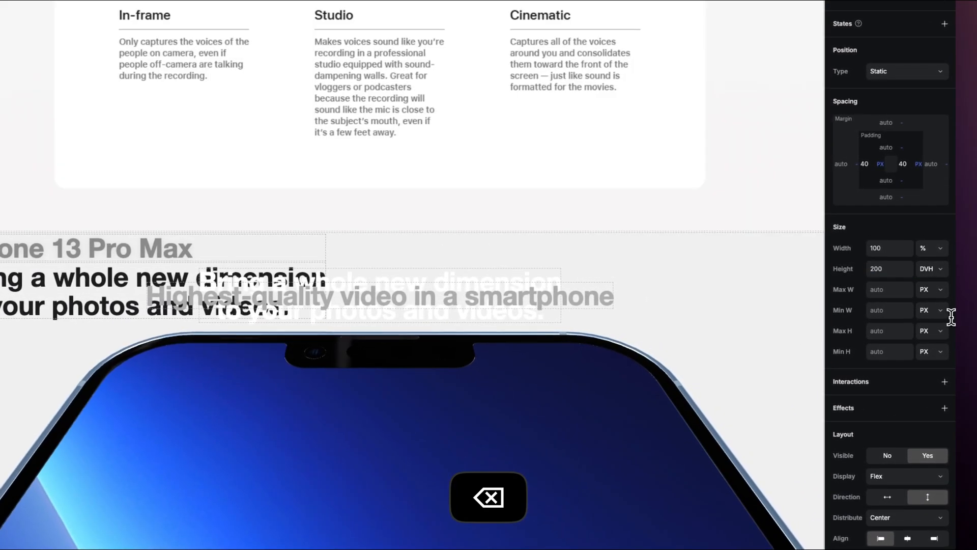
- Set the percentage of the anchor above the "Bring a whole new dimension to your photos and videos." section to 20
scroll(134, 295, "up", 3)
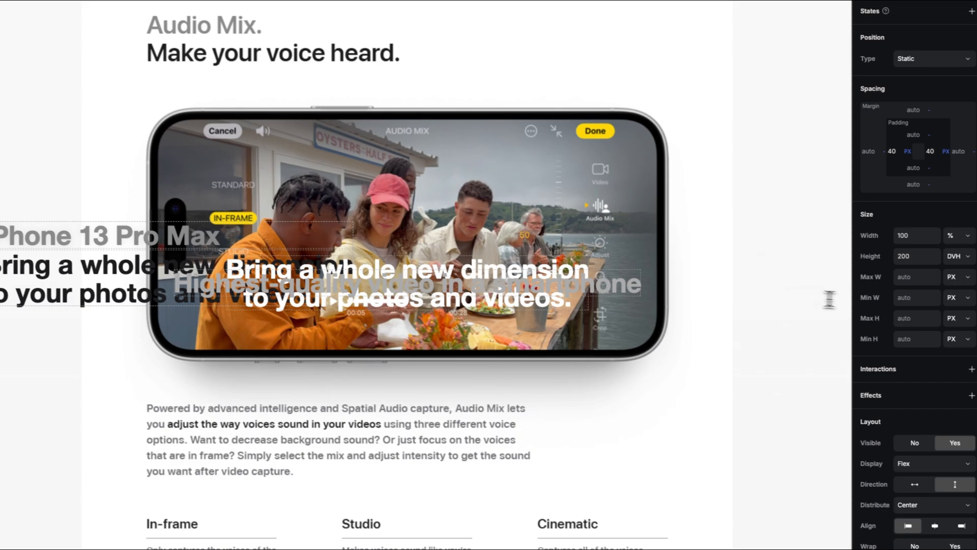
scroll(295, 194, "up", 5)
scroll(295, 195, "up", 5)
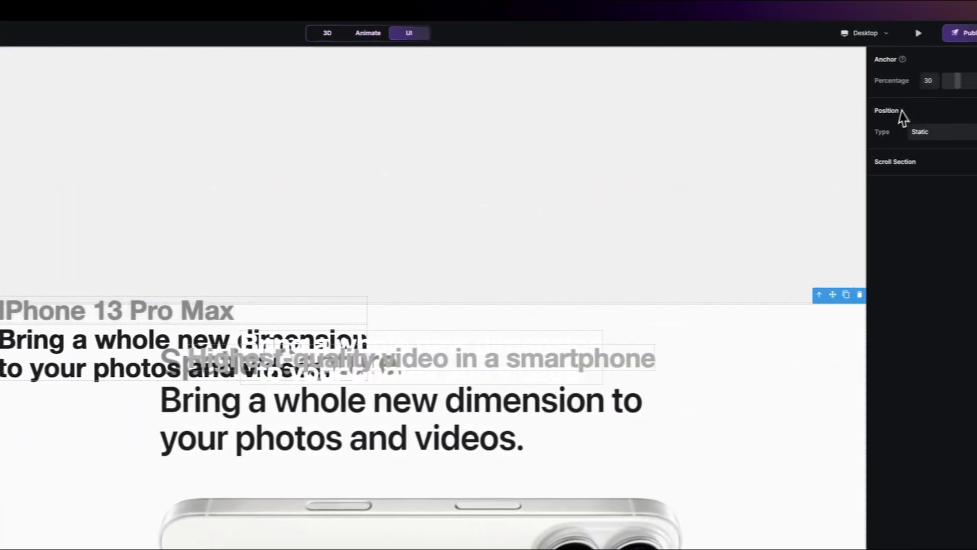
left_click(933, 81)
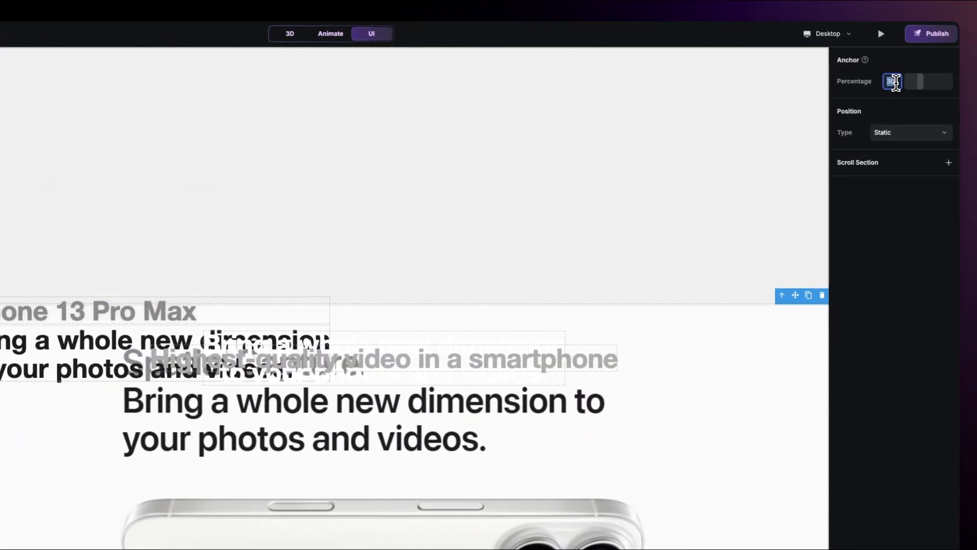
type("20")
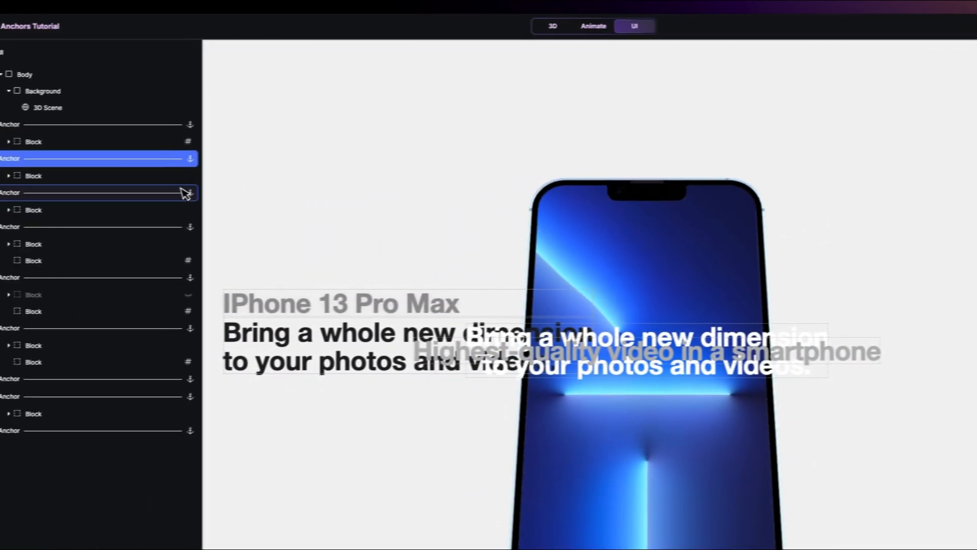
- Compare the scene and settings across the first three anchors and the blocks between them
left_click(185, 189)
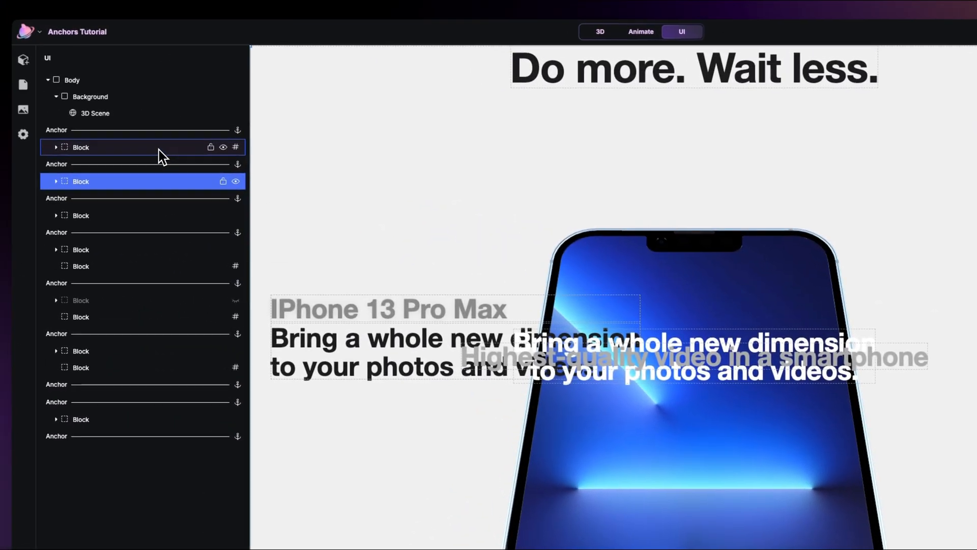
left_click(165, 149)
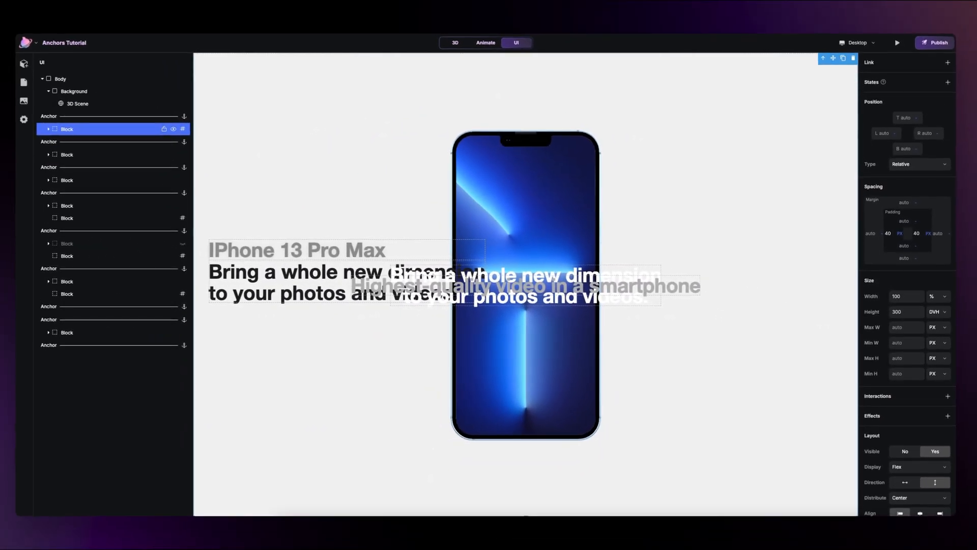
left_click(105, 118)
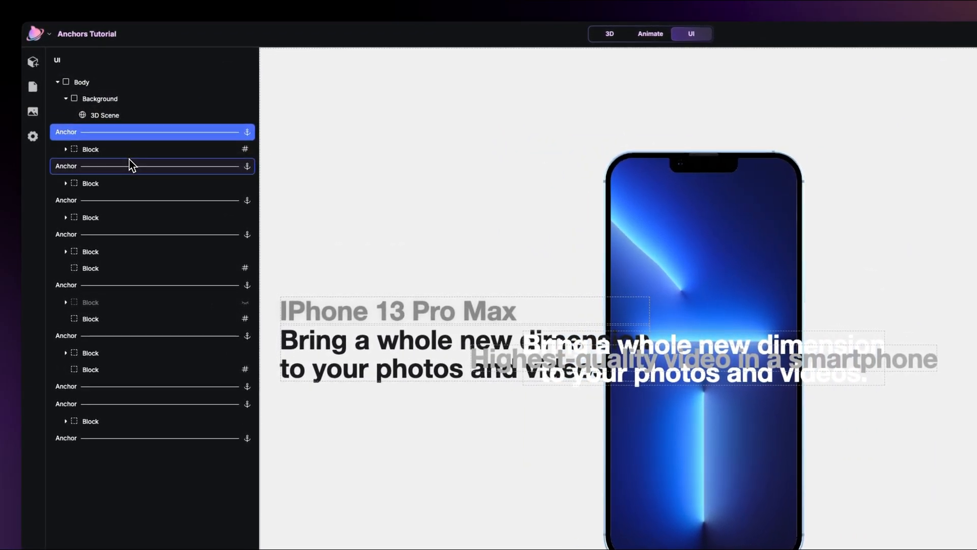
left_click(131, 165)
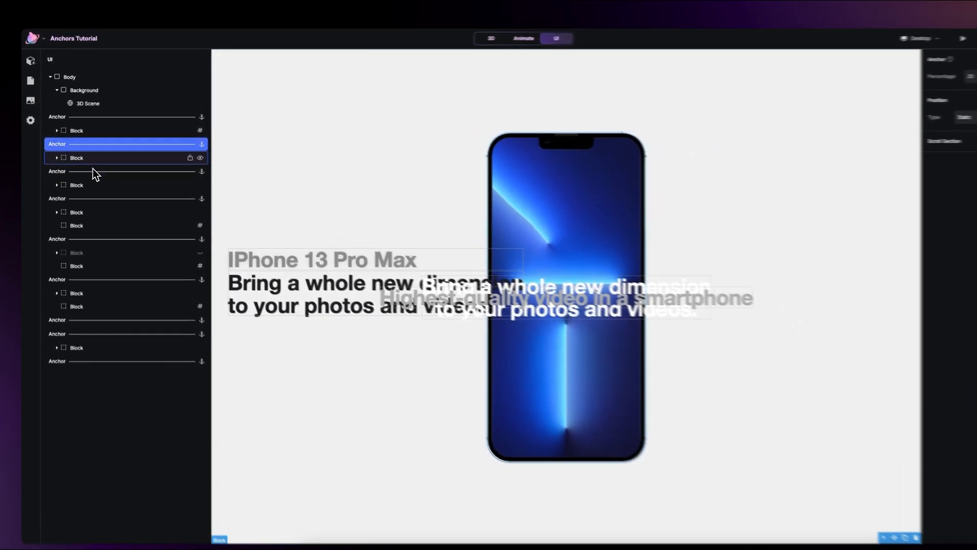
left_click(91, 159)
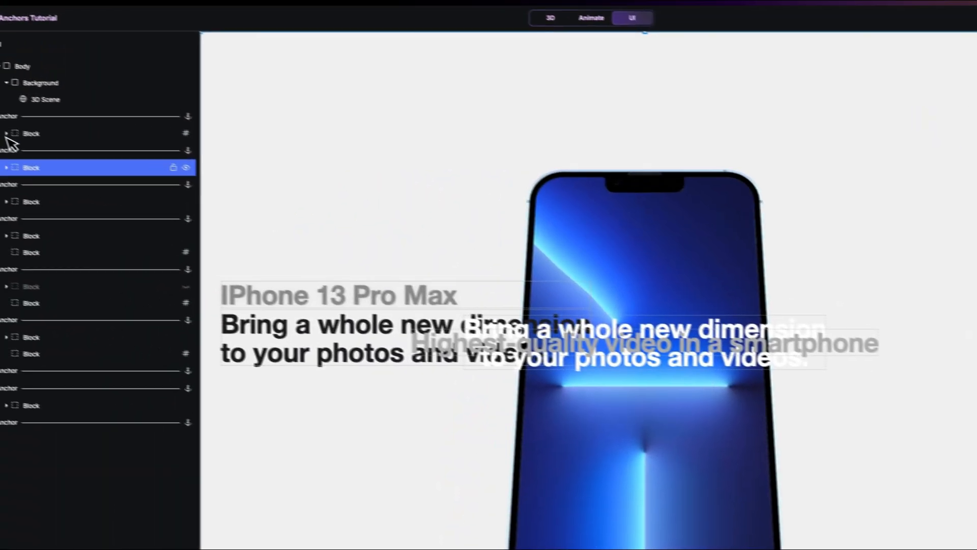